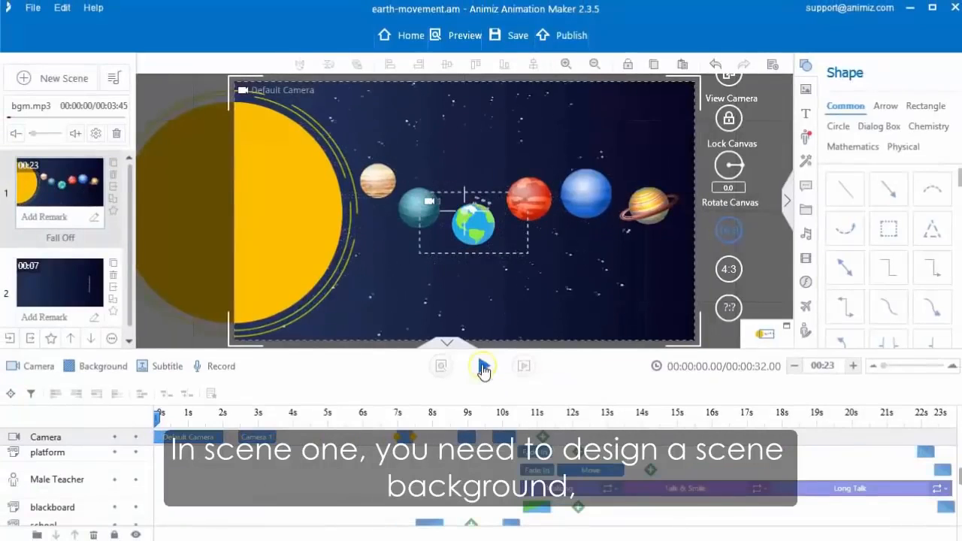
Step: Play the first scene of the earth-movement project
click(483, 366)
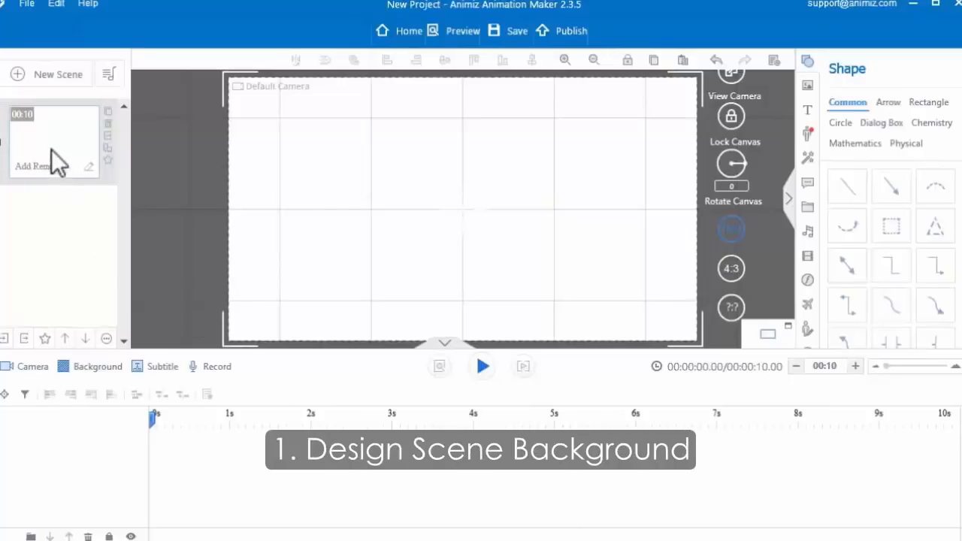
Step: Add a background to the new project's scene and apply the solid dark navy preset colour
click(82, 367)
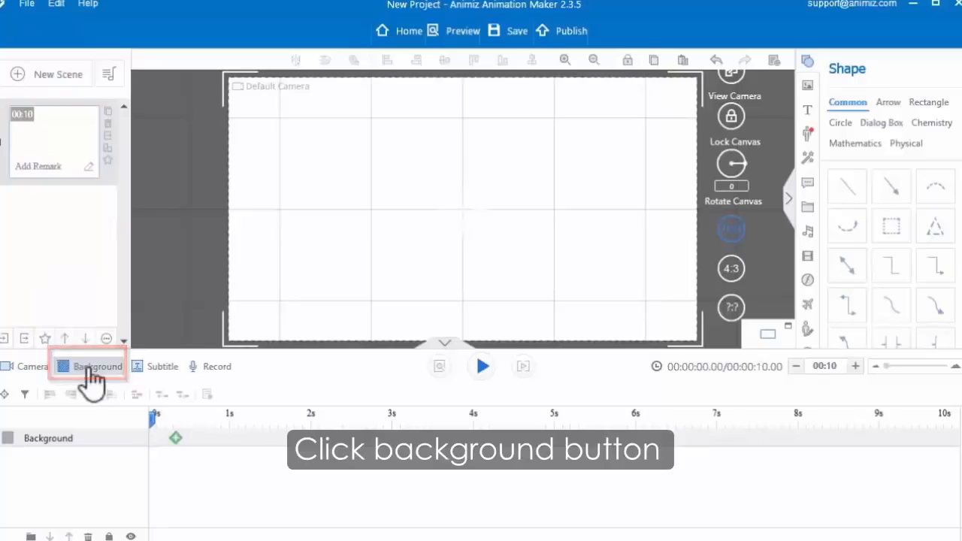
double_click(175, 442)
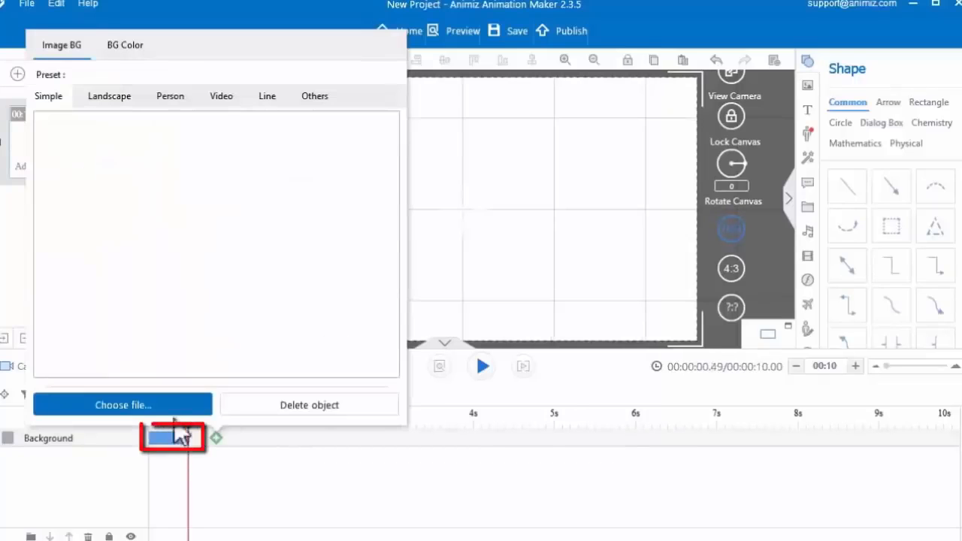
click(126, 47)
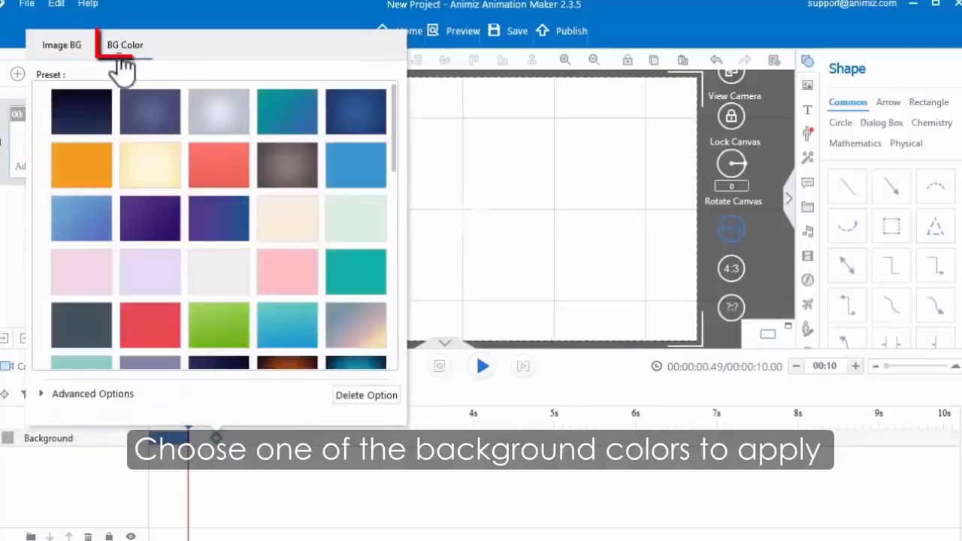
scroll(86, 240, down, 5)
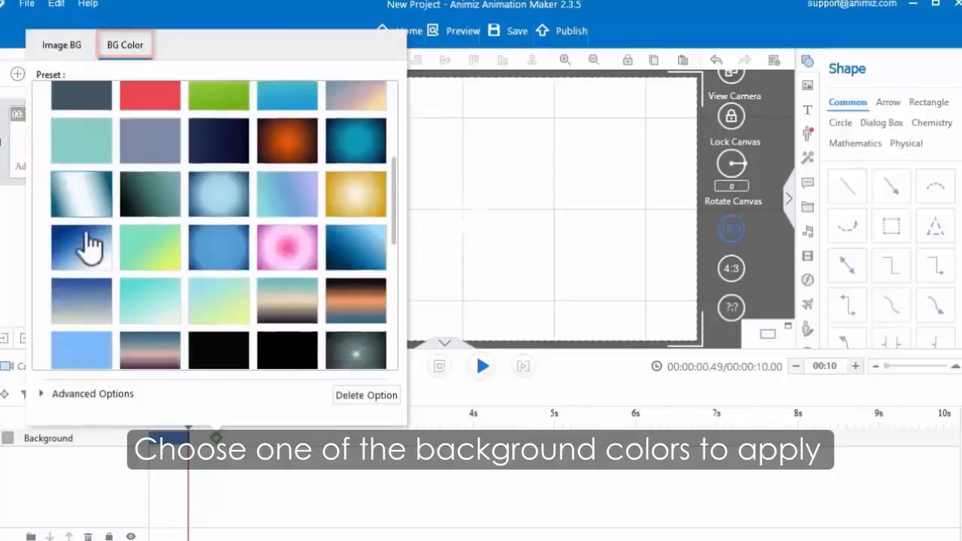
scroll(89, 247, down, 4)
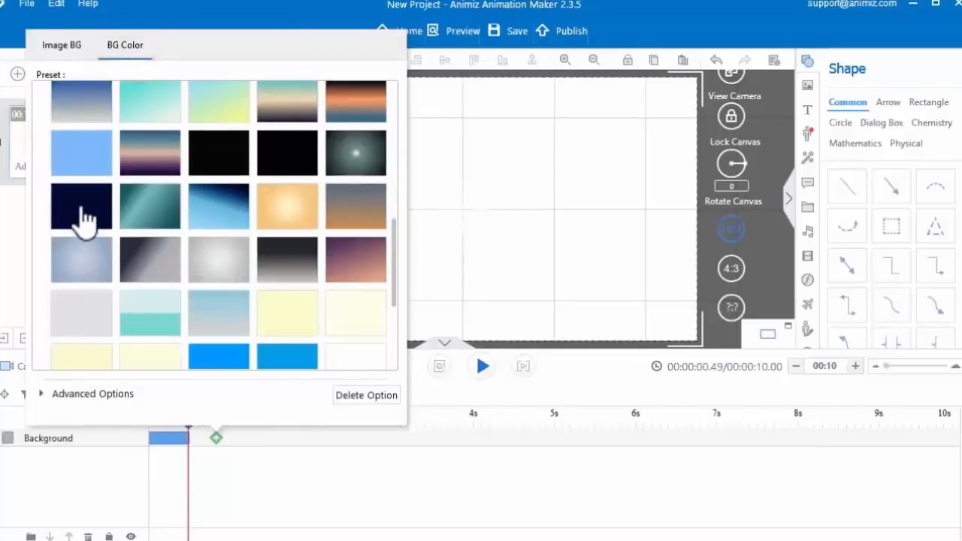
click(83, 212)
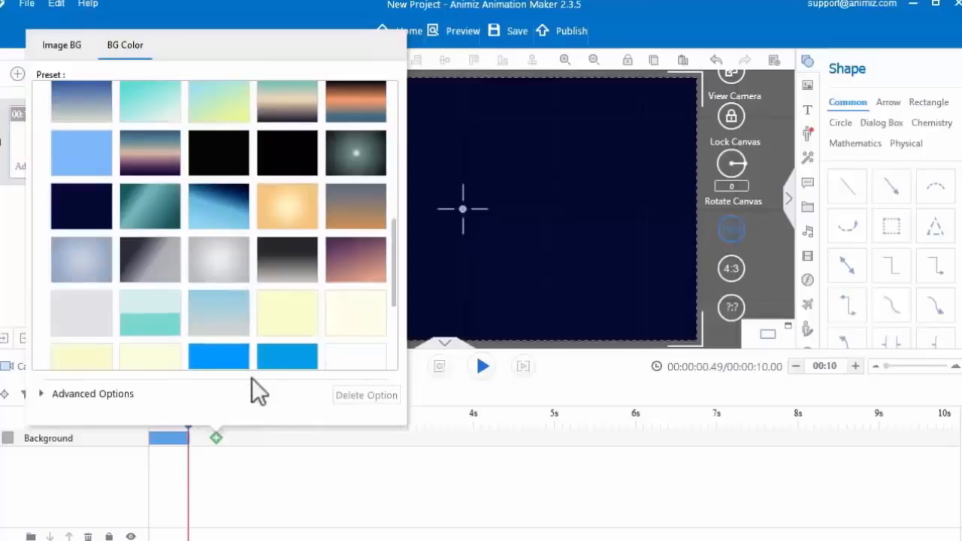
click(253, 481)
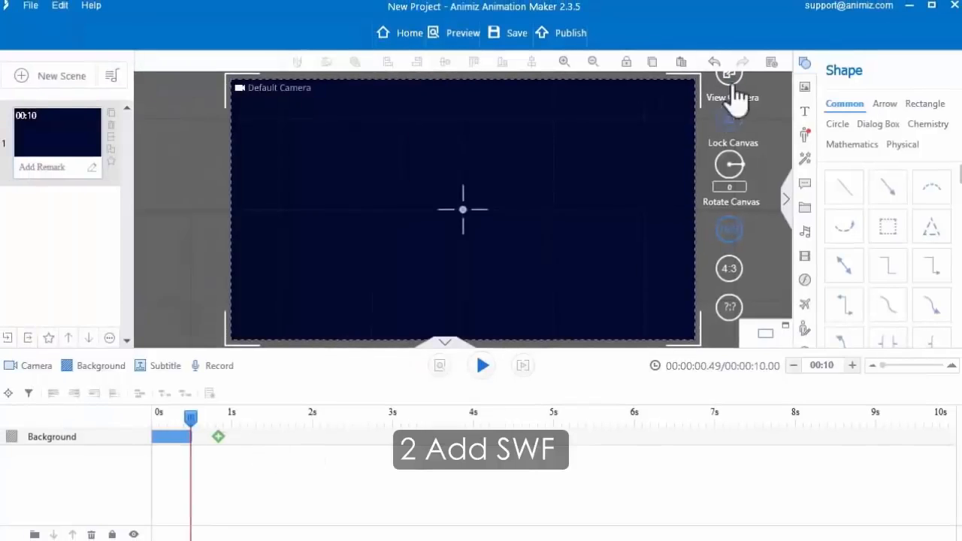
Step: Add a starfield SWF from the Star category to the canvas and move it near the centre, at about X -6, Y -14
click(803, 281)
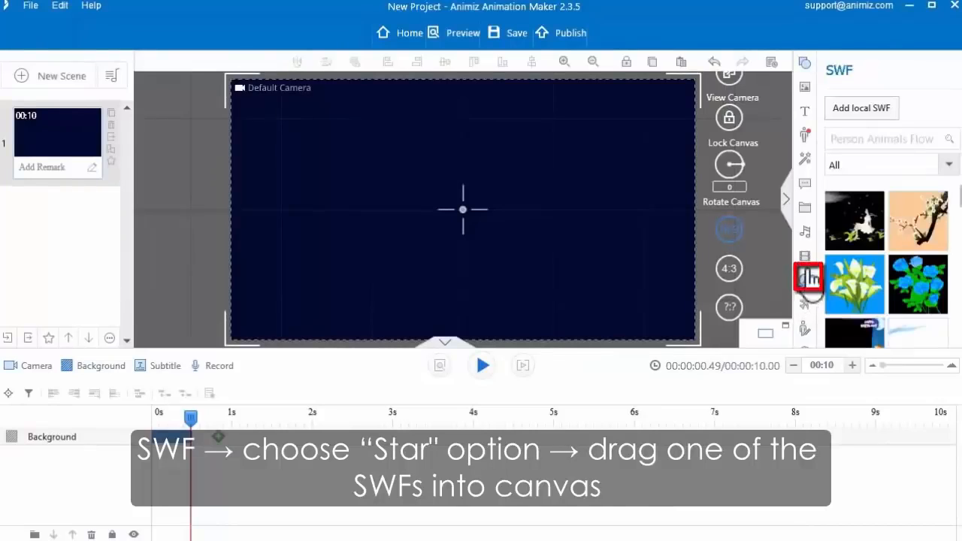
click(948, 164)
scroll(872, 282, down, 3)
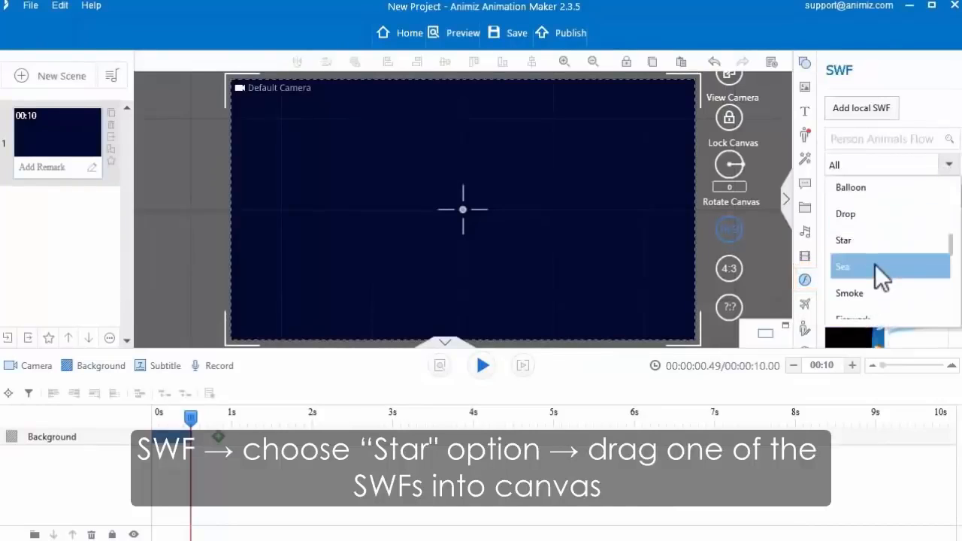
click(874, 244)
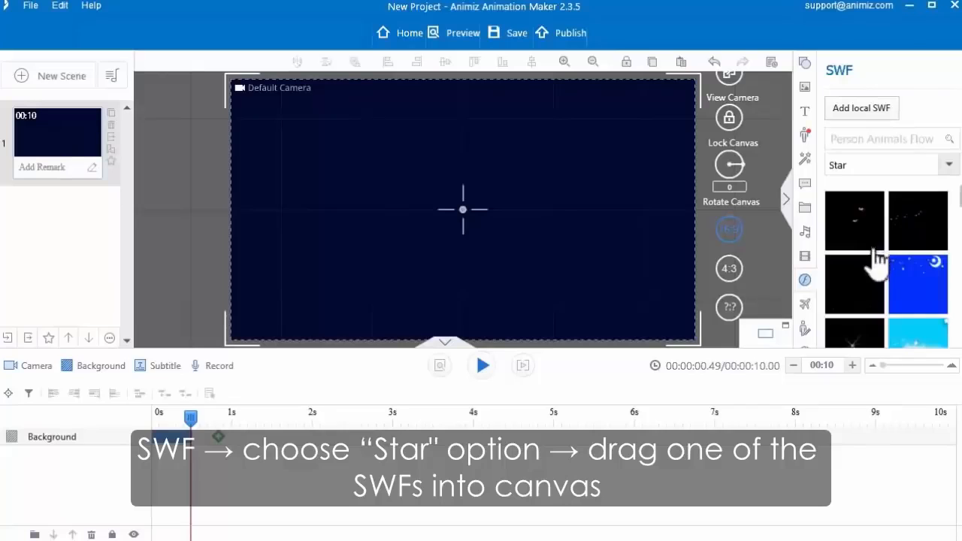
drag(855, 286, 590, 297)
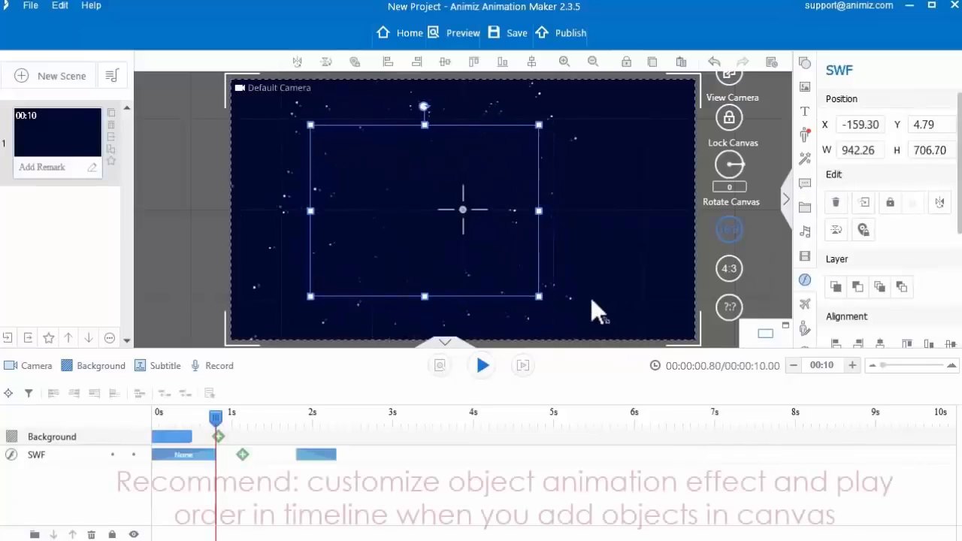
drag(478, 230, 516, 229)
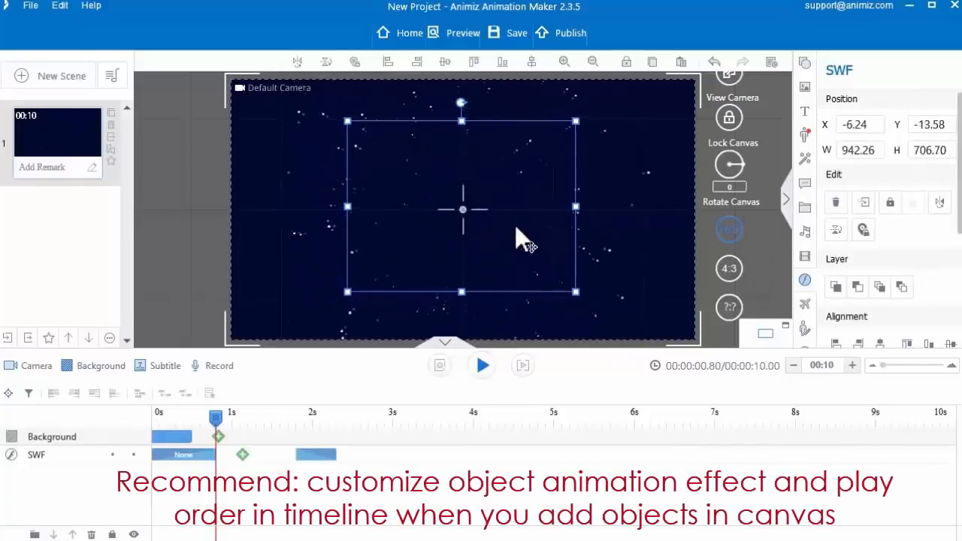
click(643, 233)
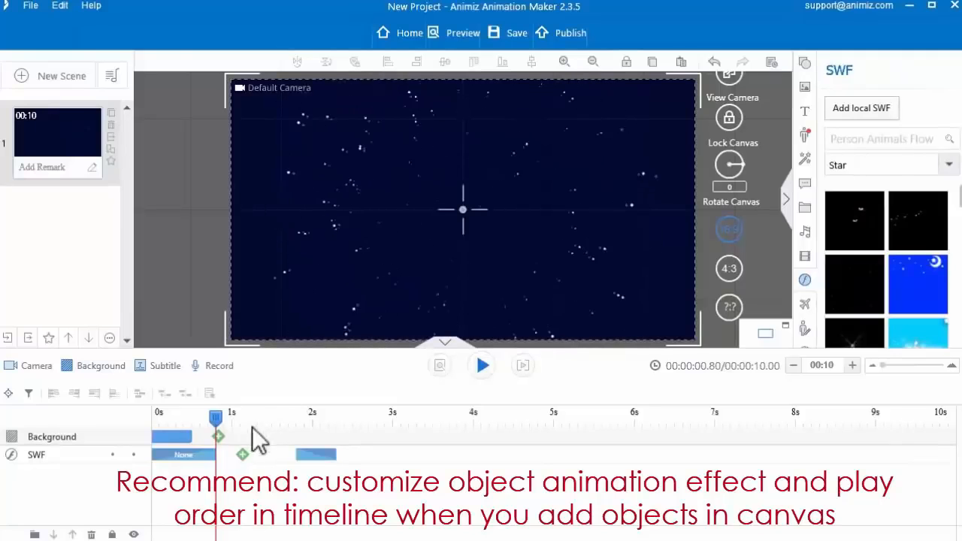
Step: Set the star SWF's entrance effect to None and its exit effect to Always Display
double_click(197, 455)
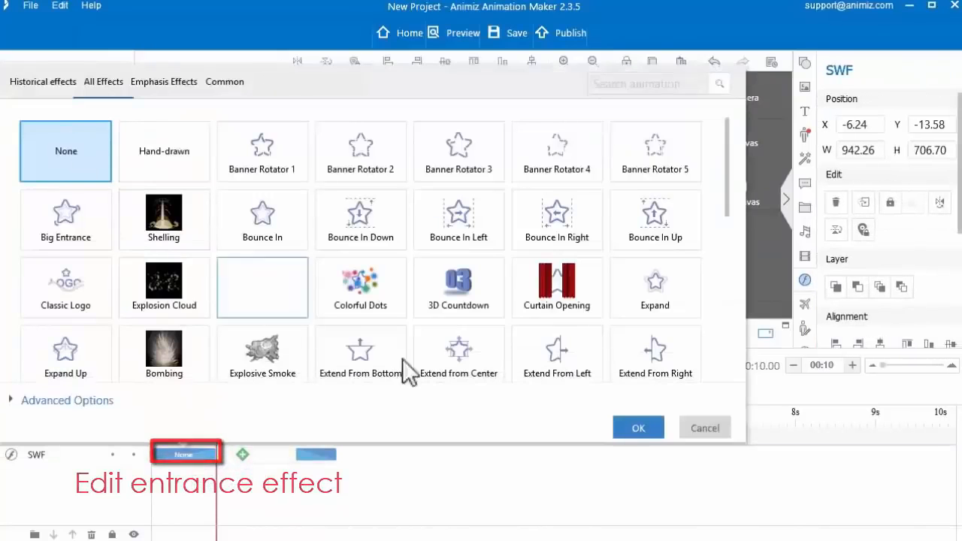
click(638, 428)
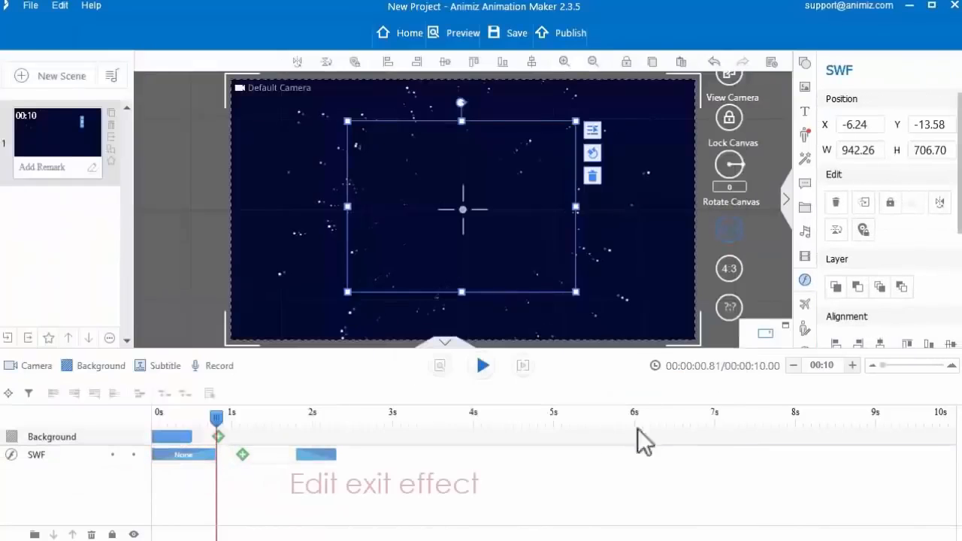
double_click(316, 454)
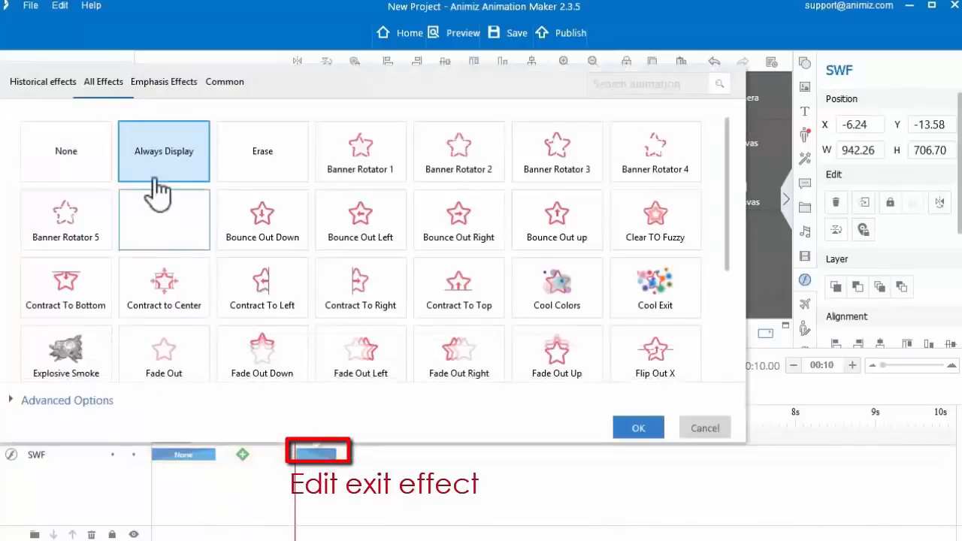
click(638, 428)
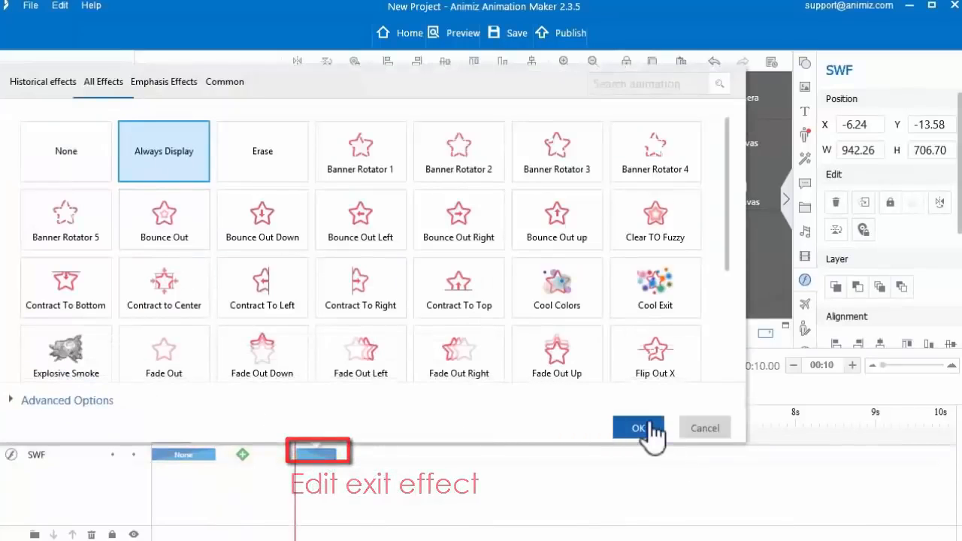
click(279, 327)
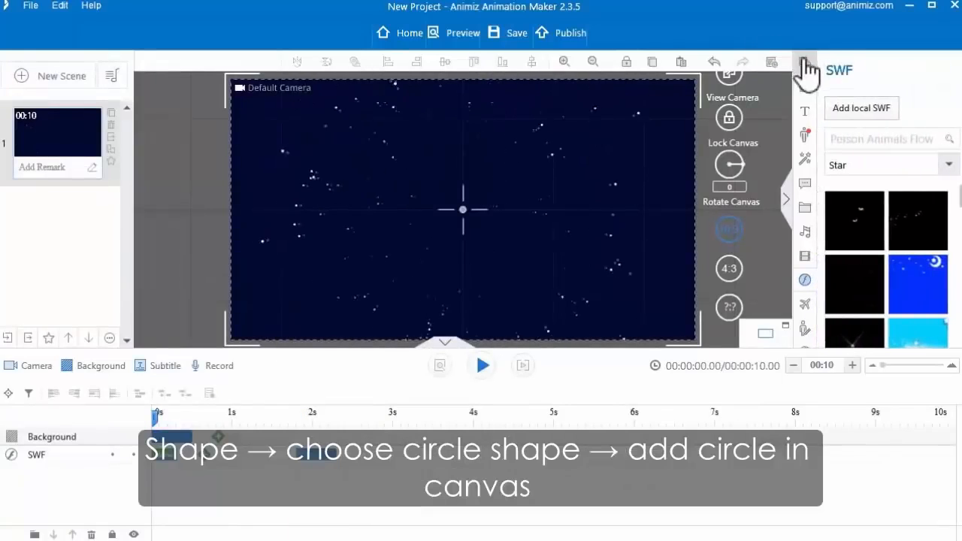
Step: Add a circle shape about 740 wide and high, straddling the canvas's left edge at about X -952, Y 17
click(805, 66)
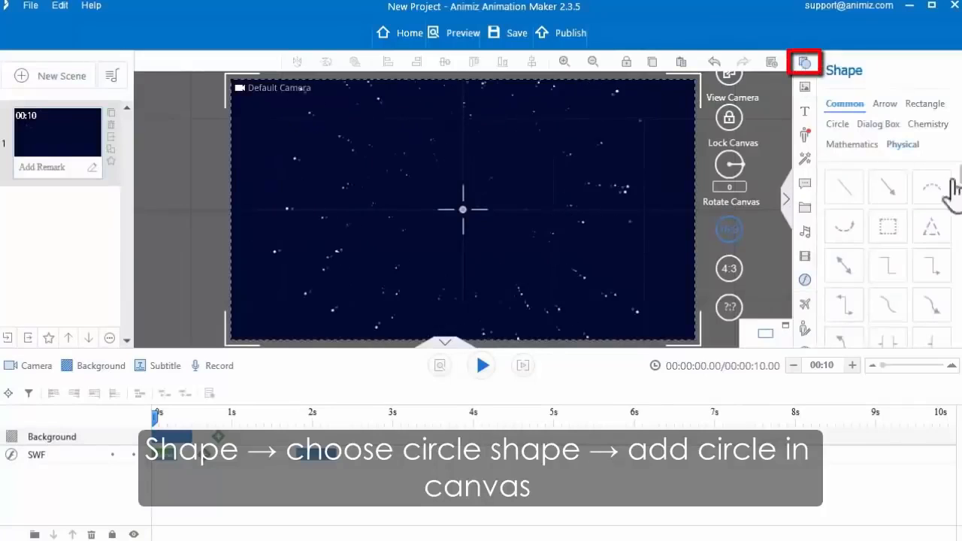
drag(961, 174, 952, 354)
click(891, 285)
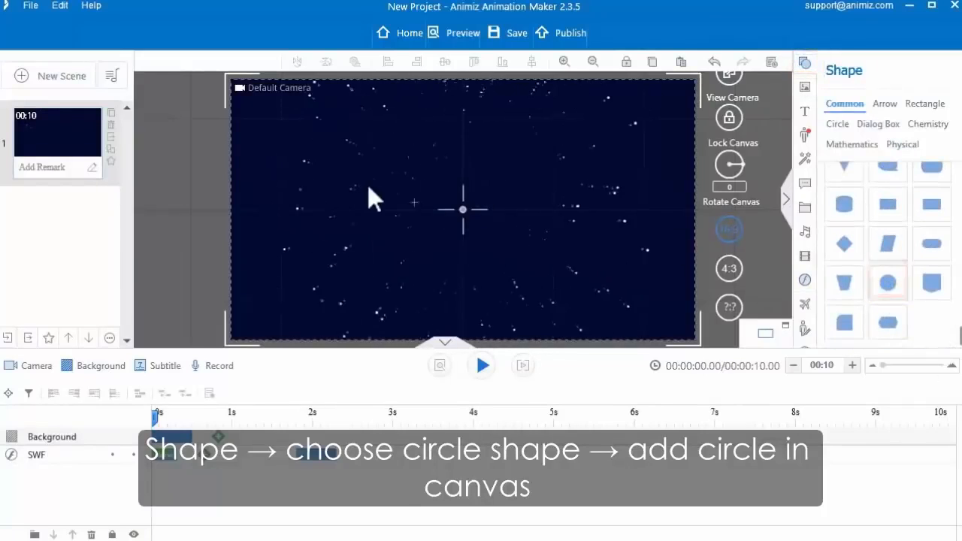
click(358, 183)
drag(387, 199, 180, 146)
drag(308, 275, 330, 295)
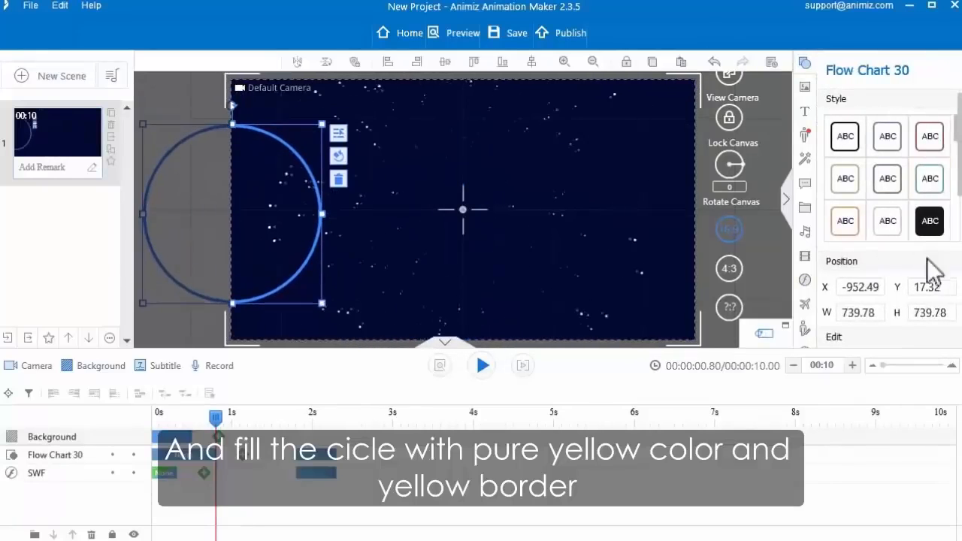
Step: Give the circle a Pure fill type, with both its border and fill coloured golden yellow
scroll(928, 268, down, 8)
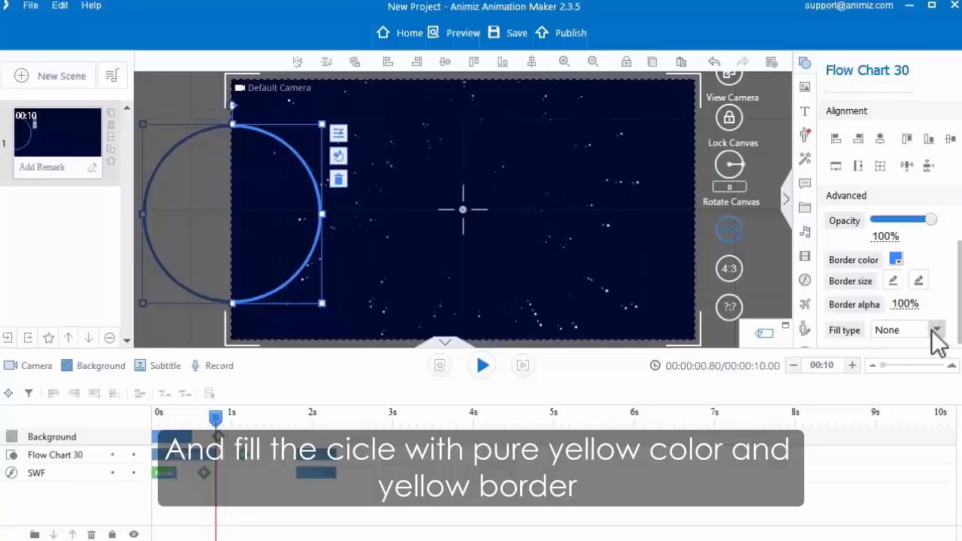
click(937, 331)
click(882, 370)
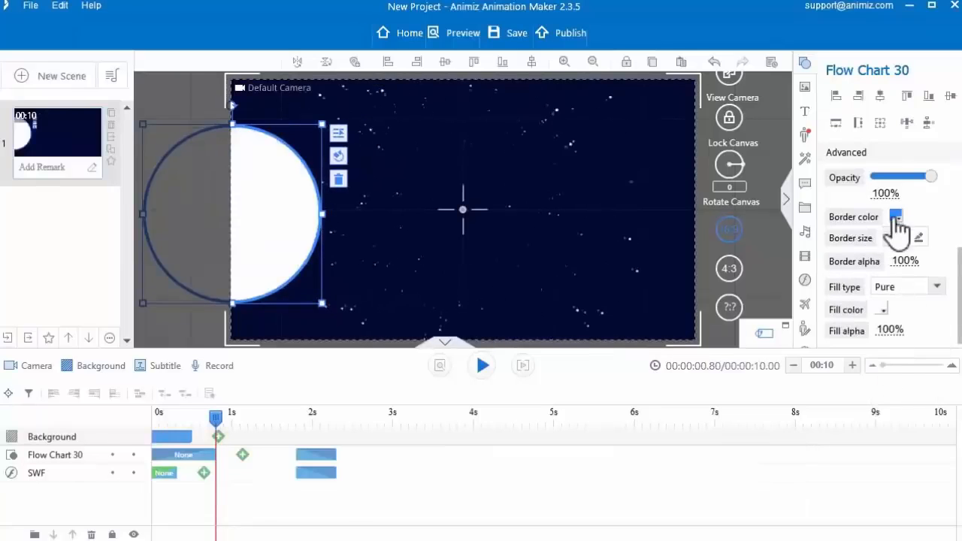
click(896, 216)
click(741, 377)
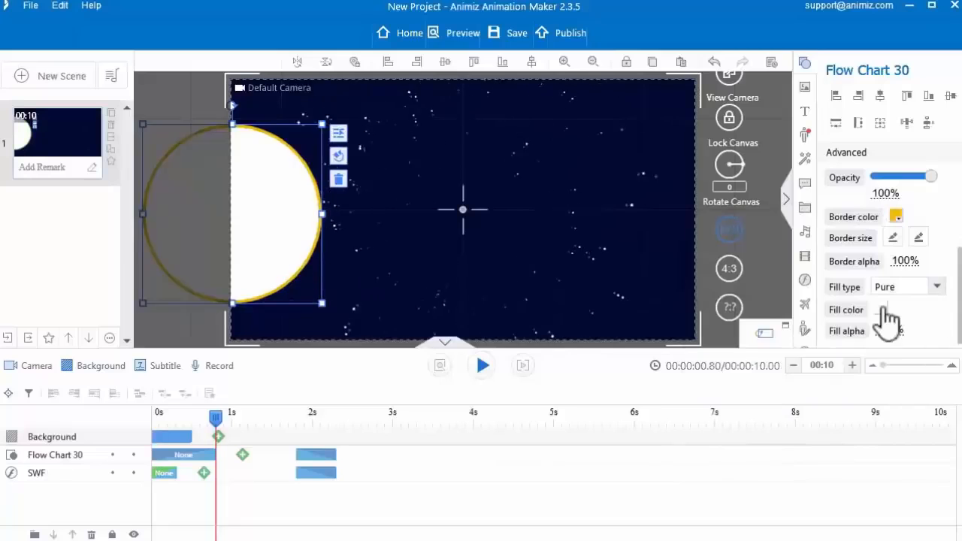
click(881, 308)
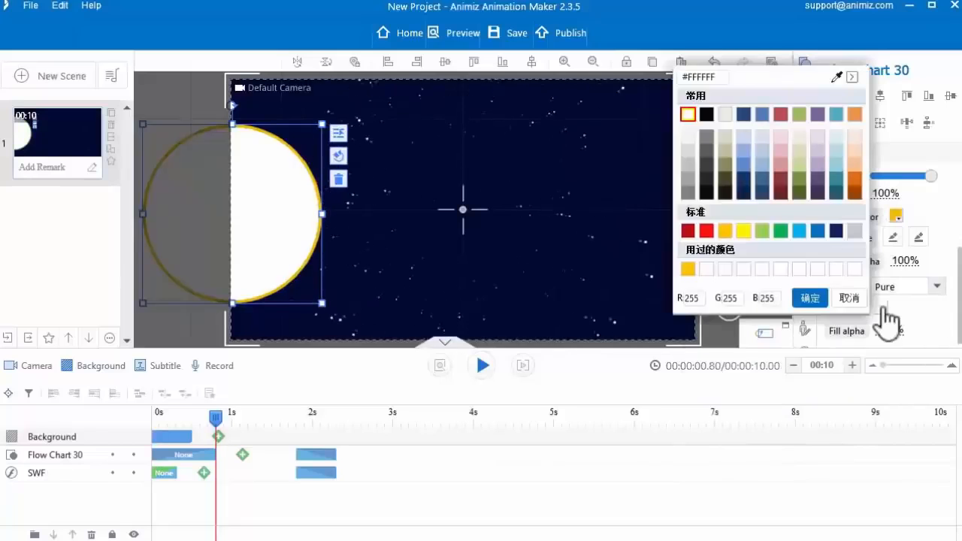
click(742, 231)
click(359, 243)
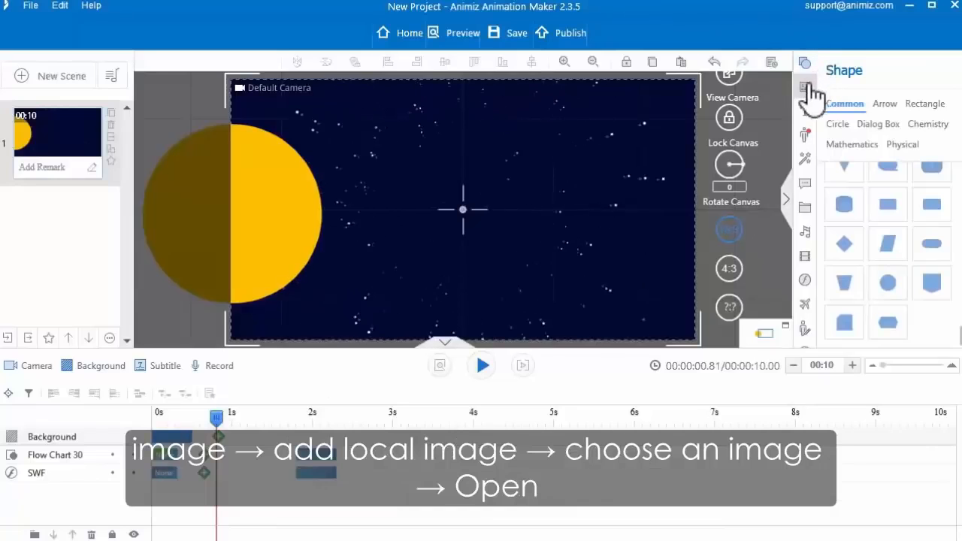
Step: Import the local image yellow-circle.png and fit it around the yellow circle at about 796 wide and high
click(803, 87)
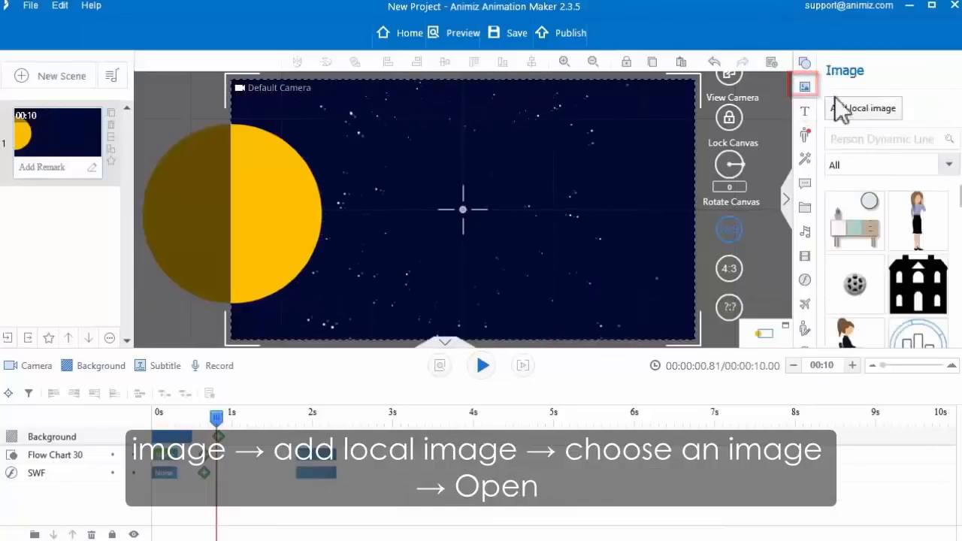
click(865, 109)
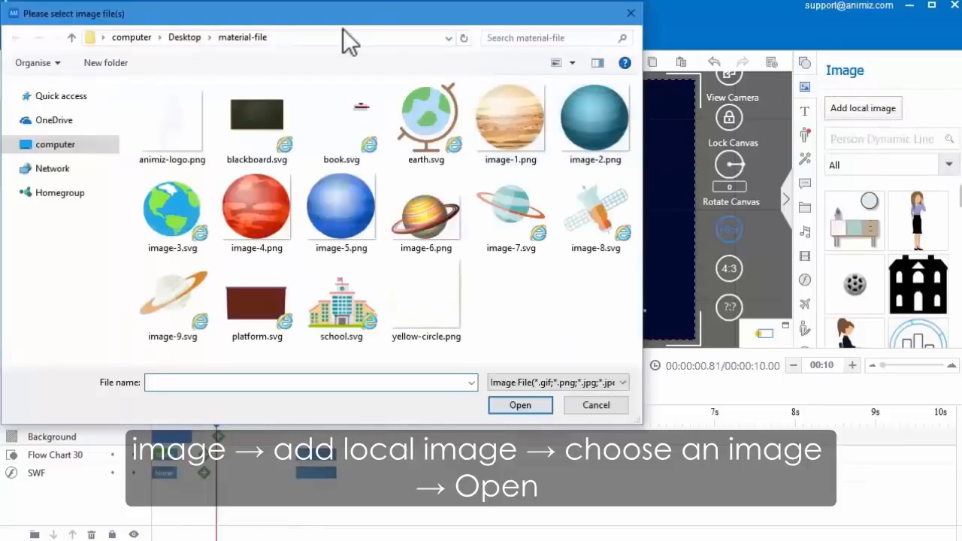
click(438, 334)
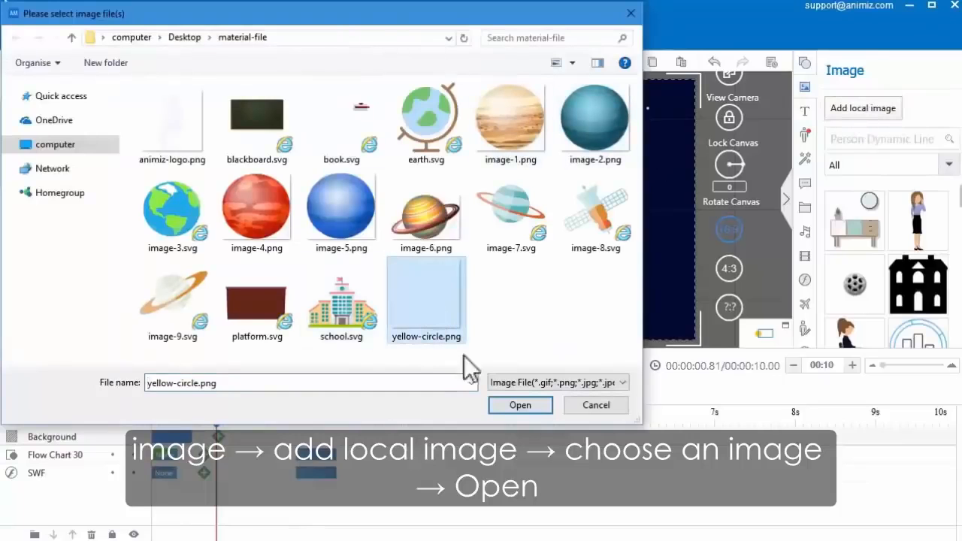
click(520, 405)
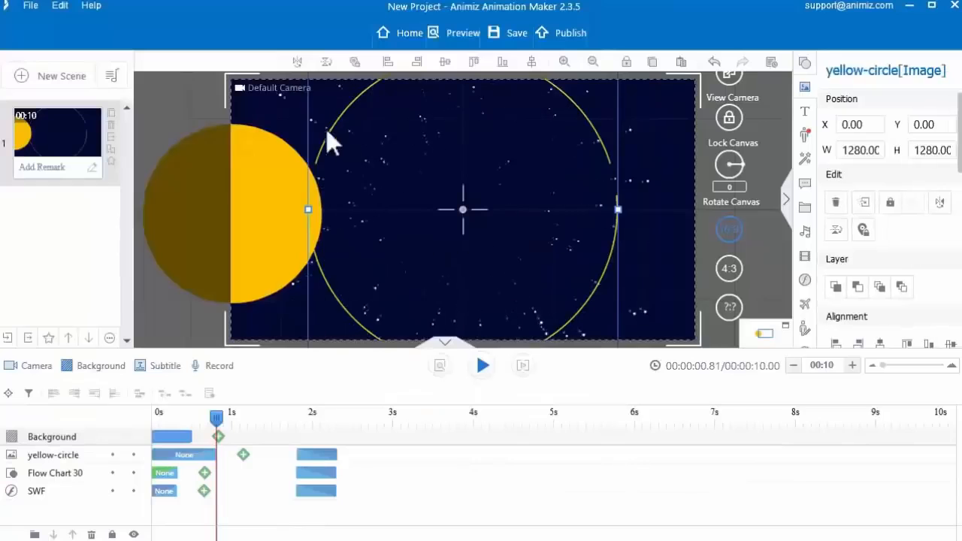
drag(332, 131, 335, 176)
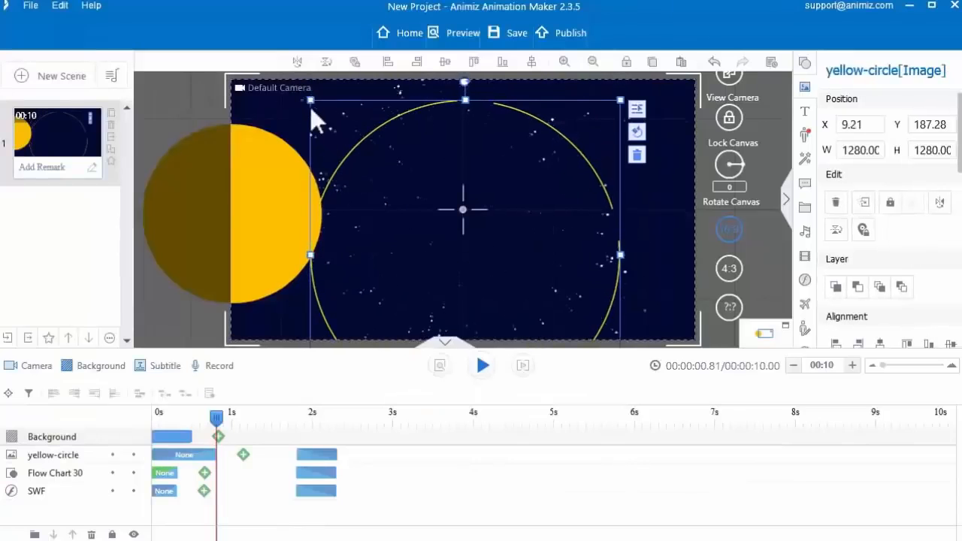
drag(309, 99, 164, 144)
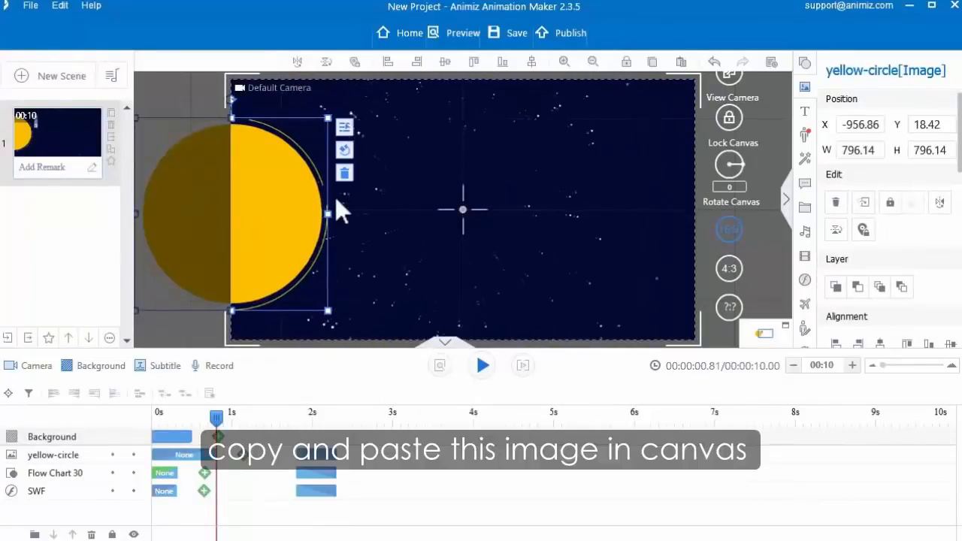
Step: Duplicate the yellow-circle image and enlarge the copy to about 849 wide and high
key(ctrl+c)
key(ctrl+v)
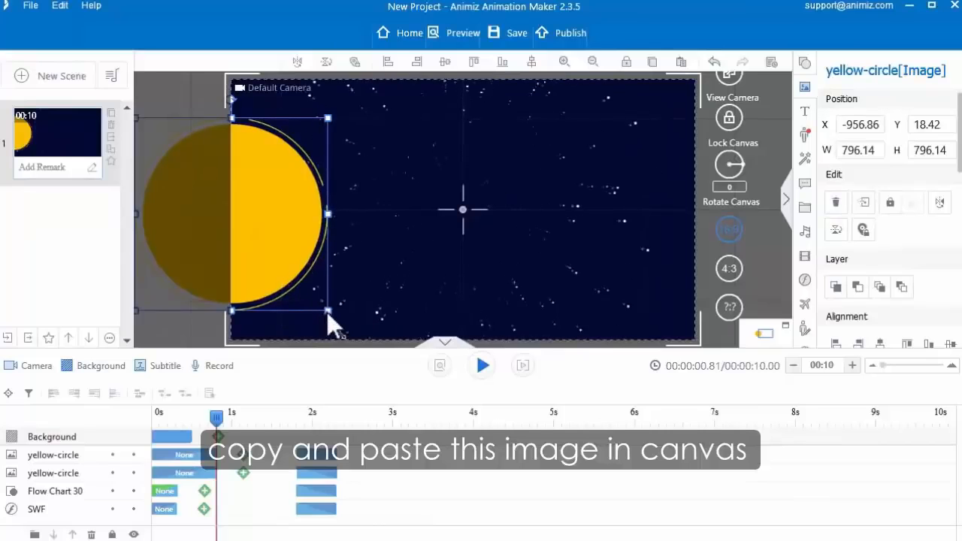
drag(327, 310, 342, 323)
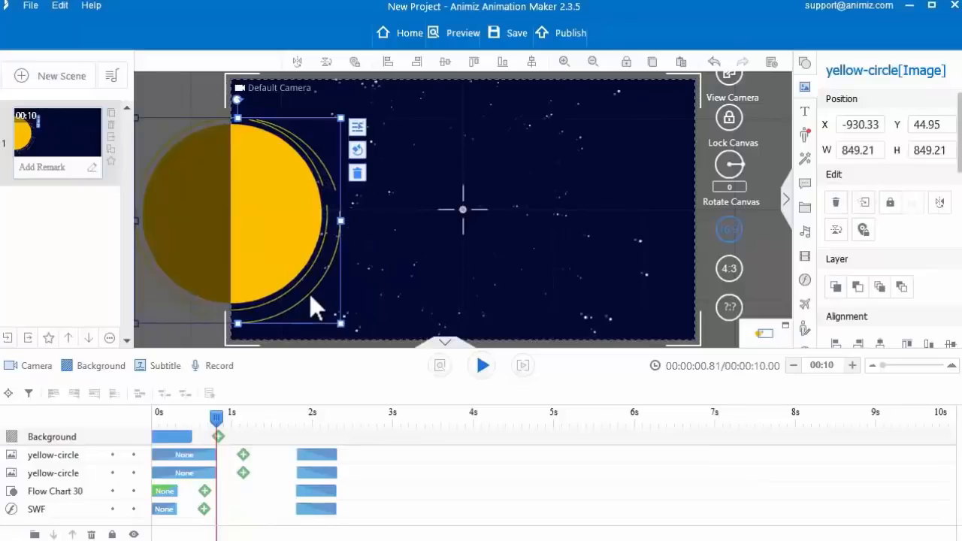
Step: Centre the enlarged yellow-circle copy around the sun at about X -955, Y 20, and rotate it to offset its arcs
key(ctrl+z)
key(Up)
key(Up)
key(Up)
key(Left)
drag(339, 231, 332, 225)
key(Up)
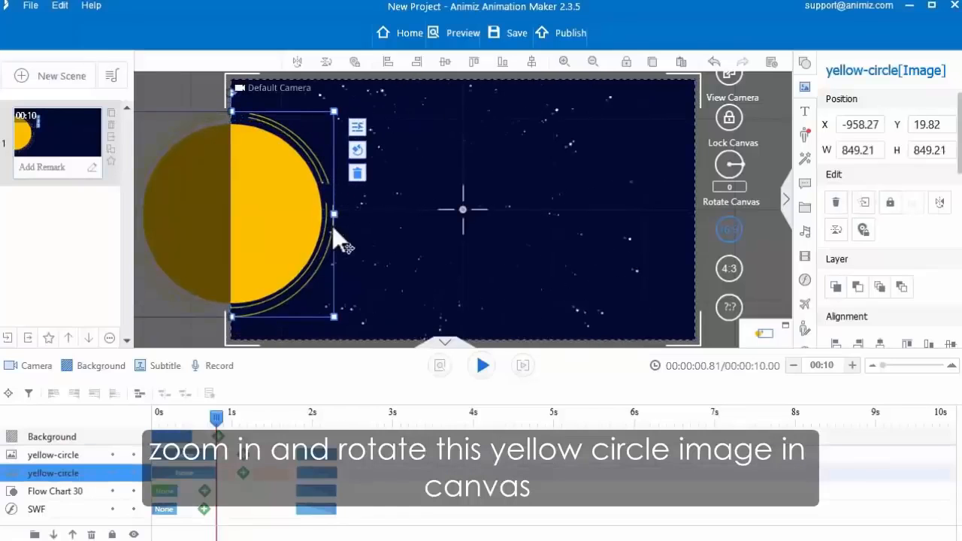
key(Right)
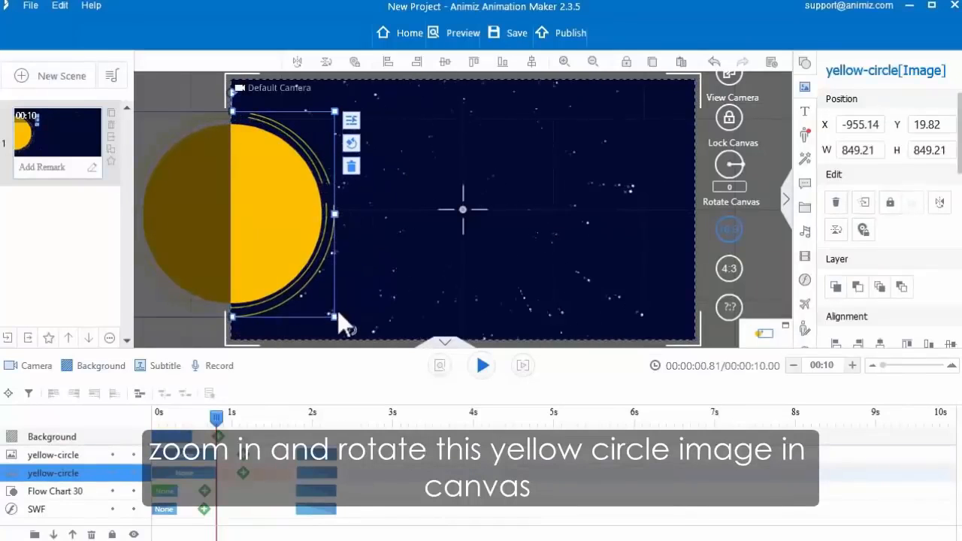
drag(338, 310, 294, 360)
Step: Add a clockwise 360° Rotation emphasis effect to both yellow-circle images
click(215, 419)
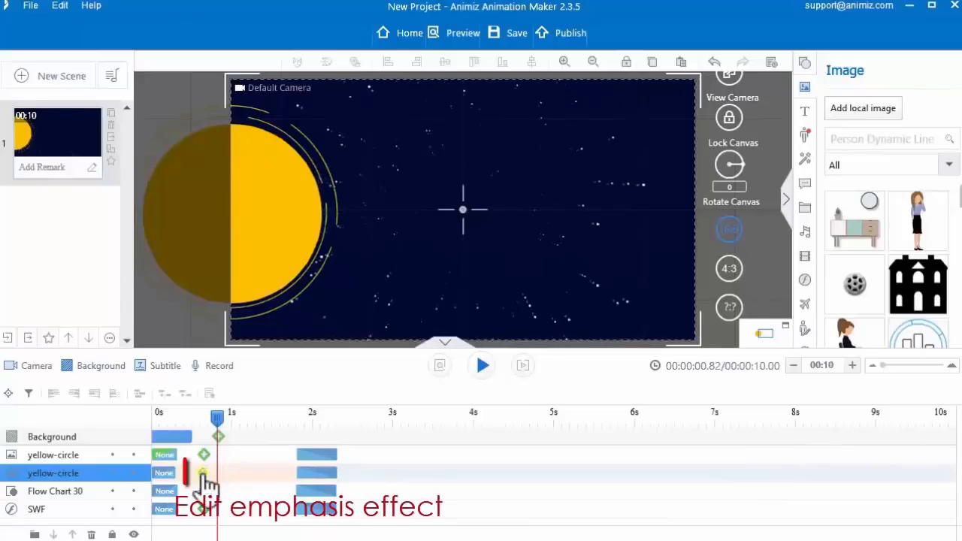
double_click(202, 474)
scroll(217, 311, down, 3)
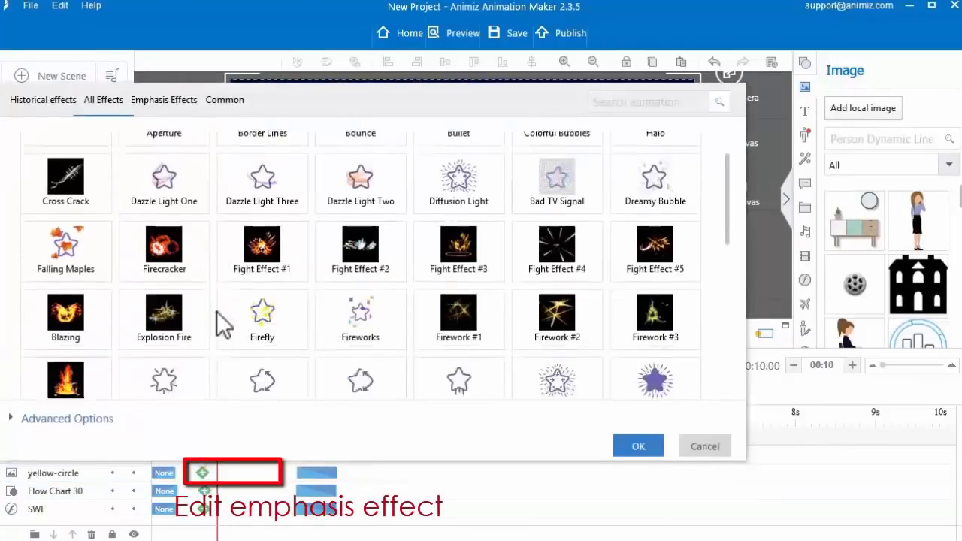
scroll(217, 312, down, 6)
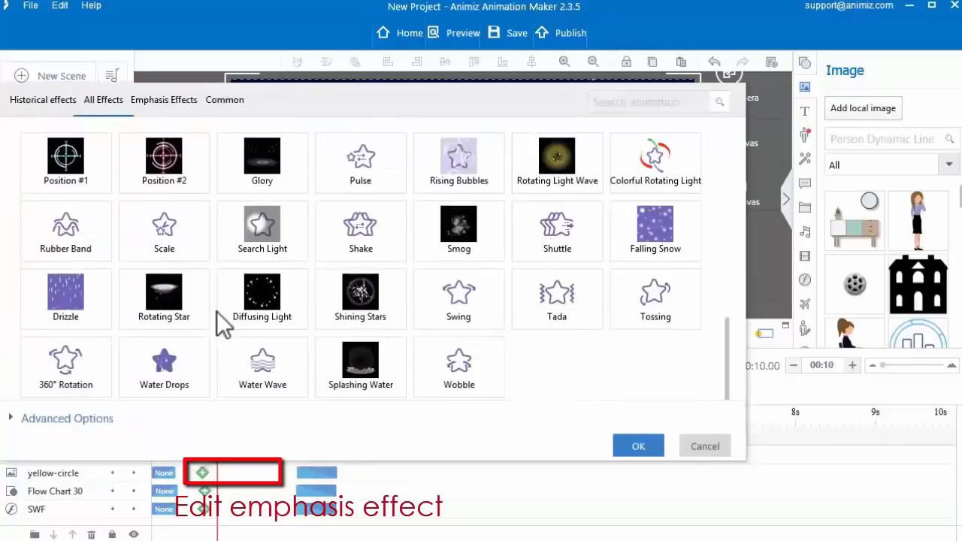
click(76, 372)
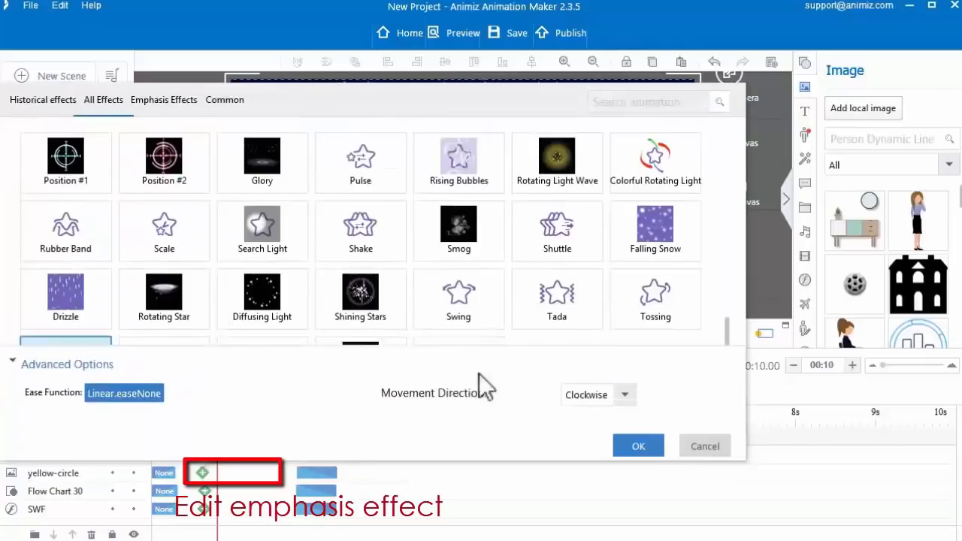
click(644, 451)
click(214, 473)
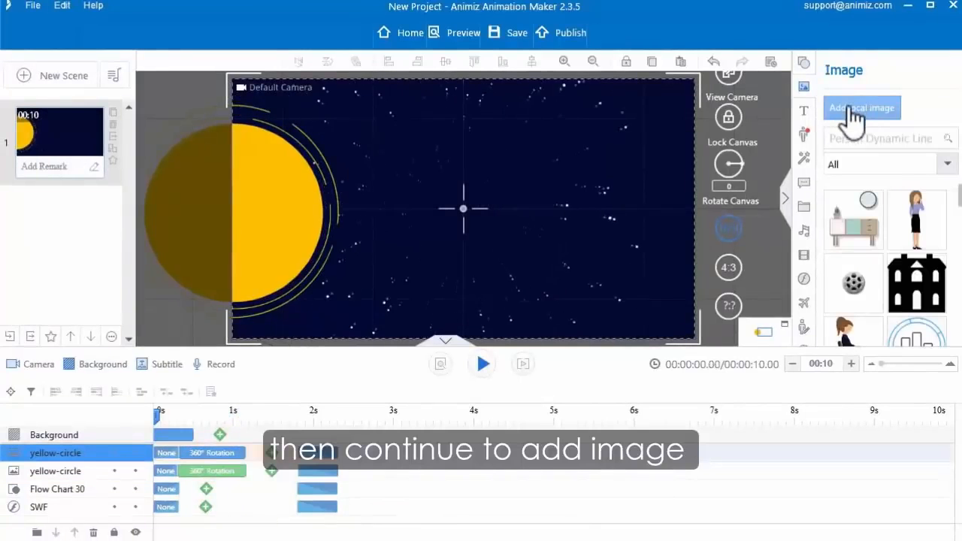
Step: Import the local planet images image-1 to image-6 and spread them across the canvas in order outward from the sun
click(853, 114)
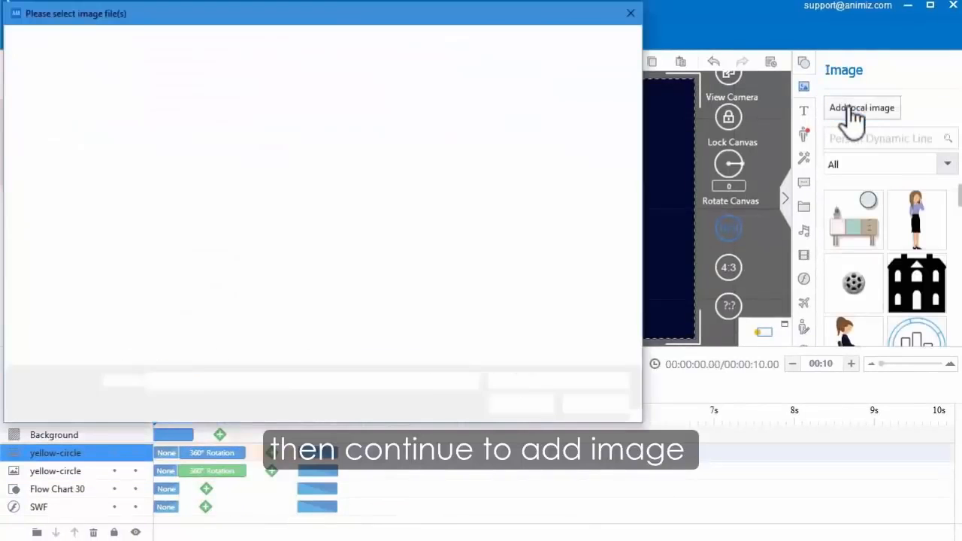
click(503, 167)
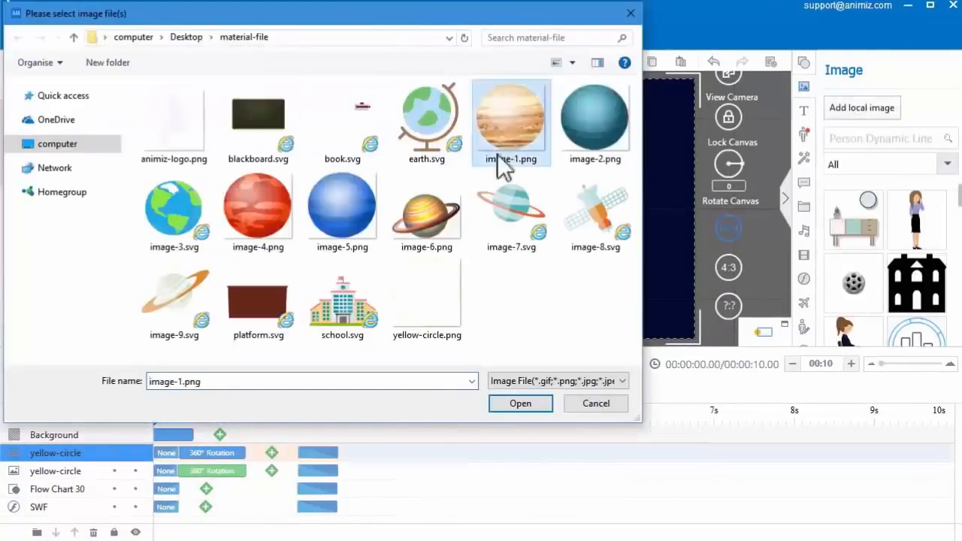
click(520, 404)
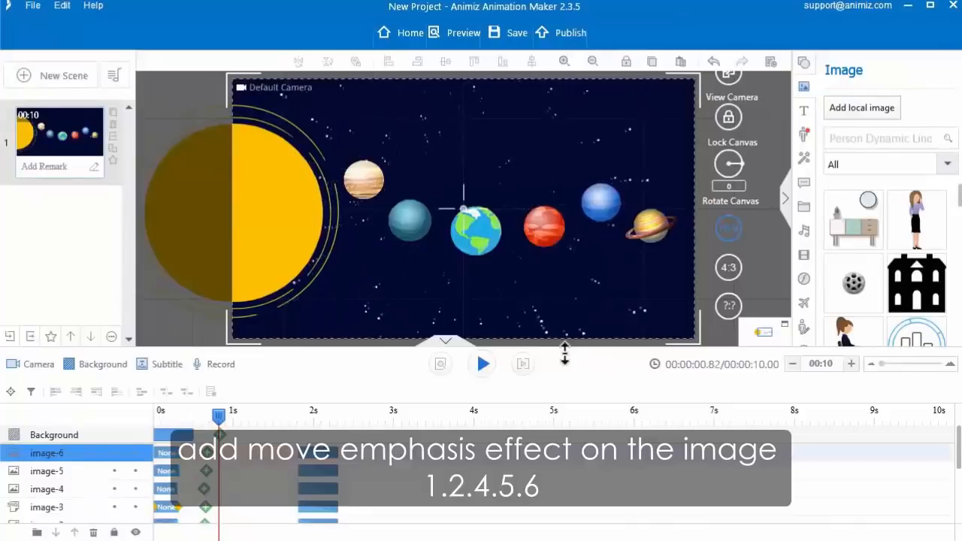
Step: Add a Move emphasis effect to image-1, the planet nearest the sun
drag(564, 347, 561, 228)
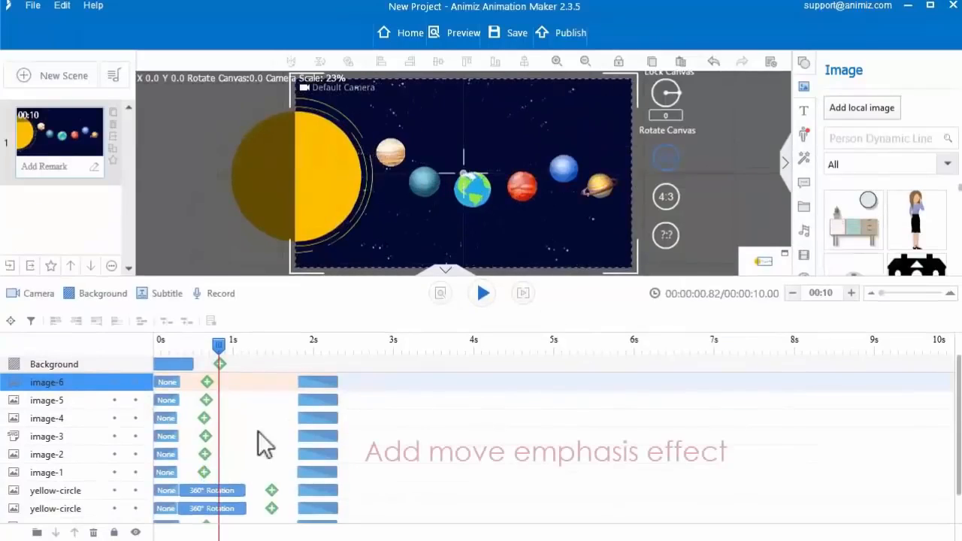
click(204, 474)
click(79, 197)
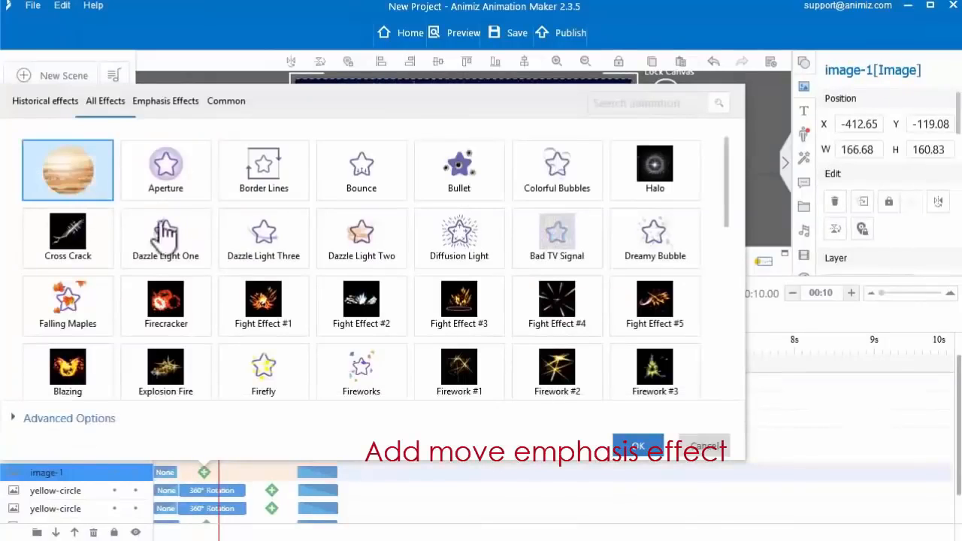
click(637, 446)
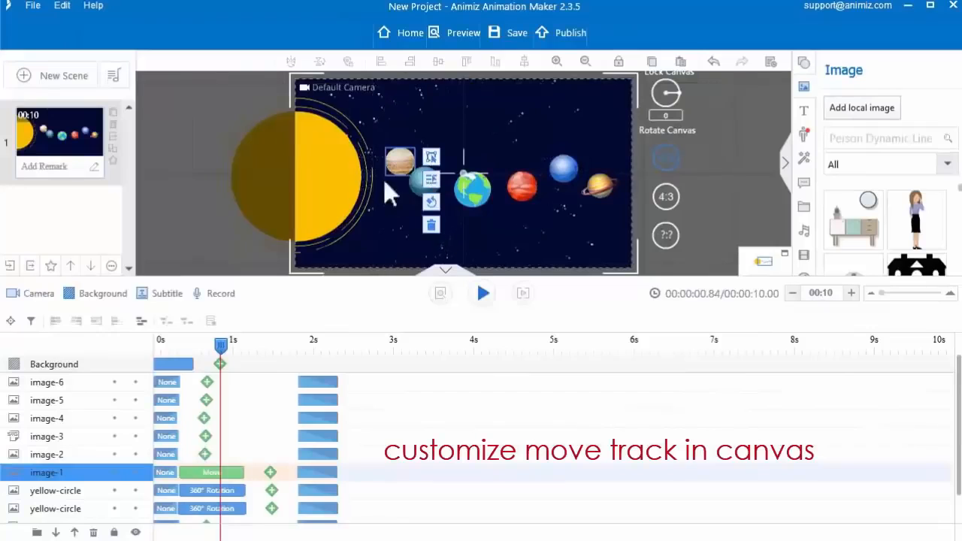
Step: Set the end point of image-1's move track over the sun at about X -1132, Y -106
drag(221, 346, 254, 347)
click(398, 160)
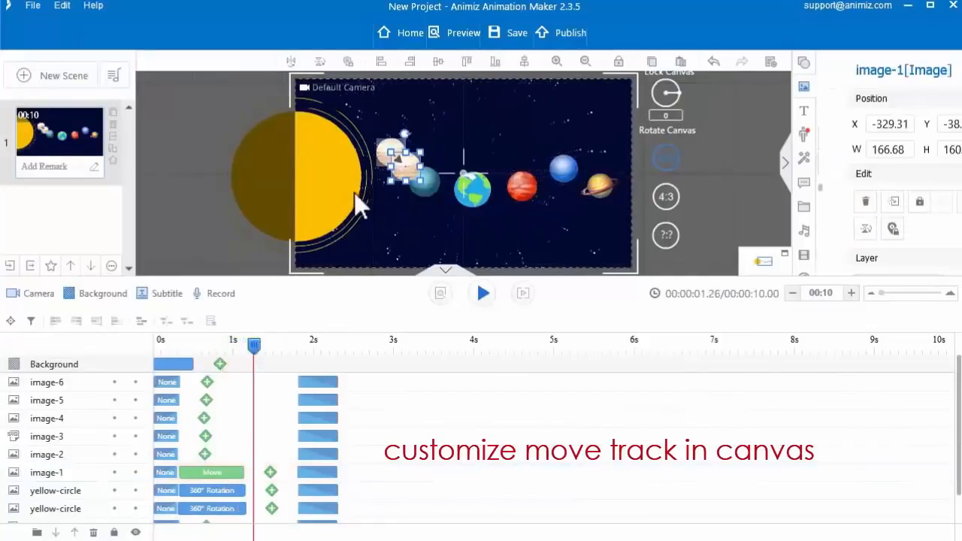
drag(395, 178, 269, 158)
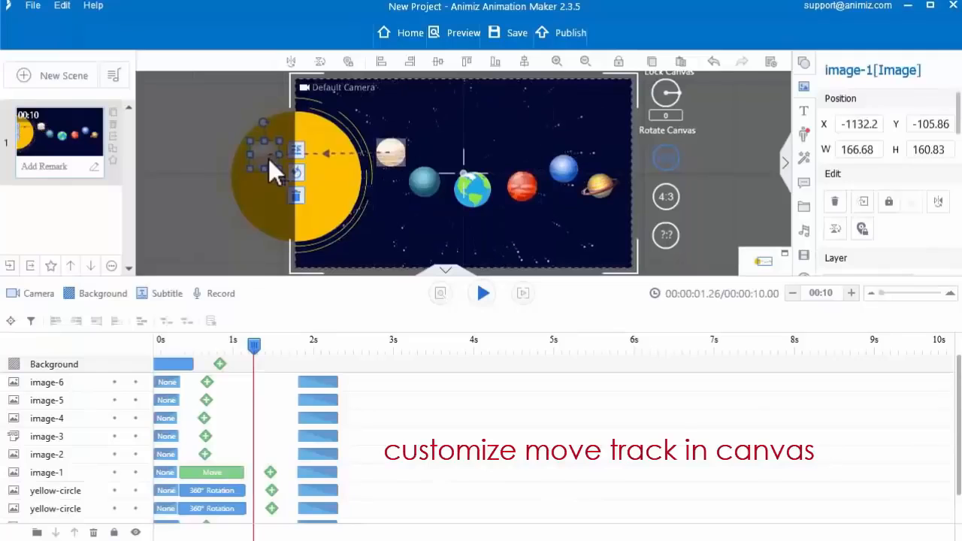
Step: Add Move emphasis effects to image-2, image-4, image-5 and image-6 so that their tracks end over the sun
click(329, 203)
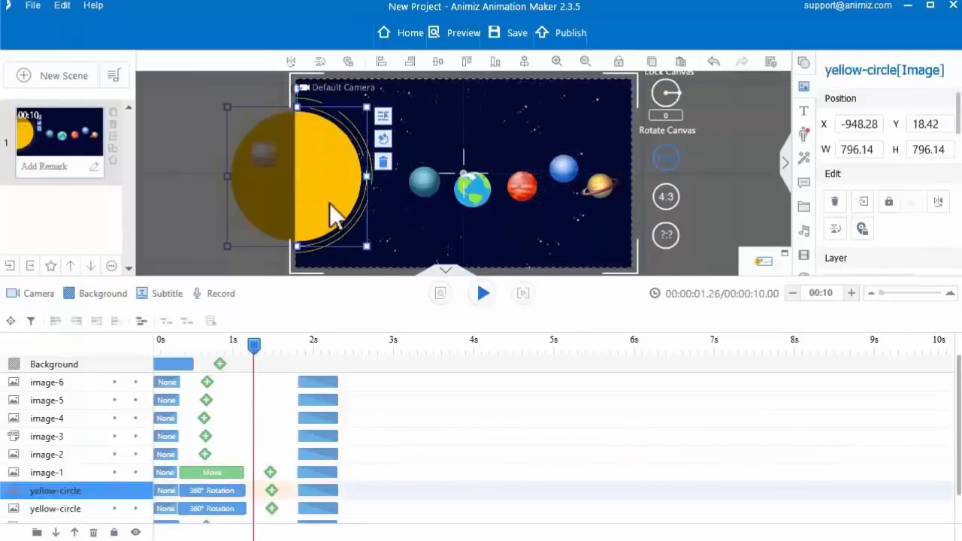
double_click(208, 456)
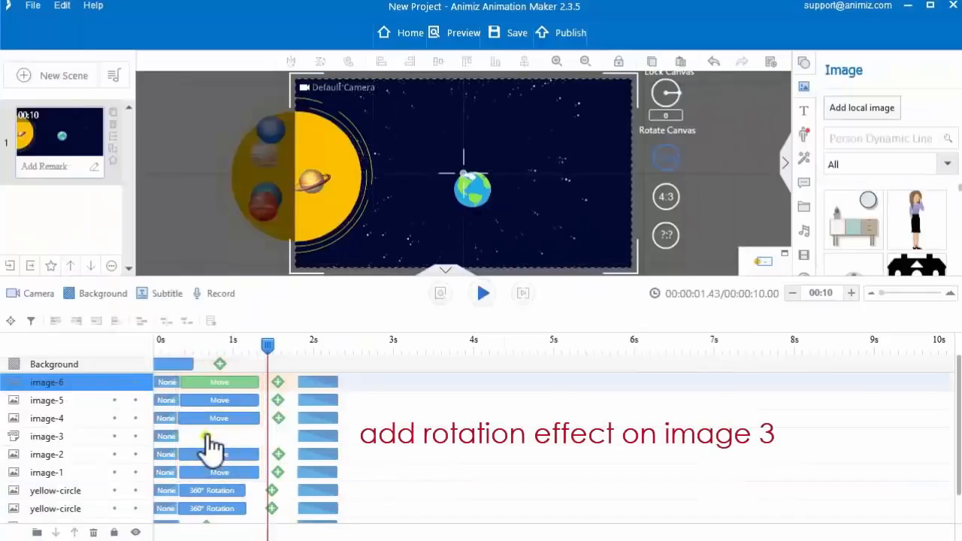
Step: Add a clockwise 360° Rotation emphasis effect to image-3 and shift its exit effect to start at about 5.1 s
double_click(206, 437)
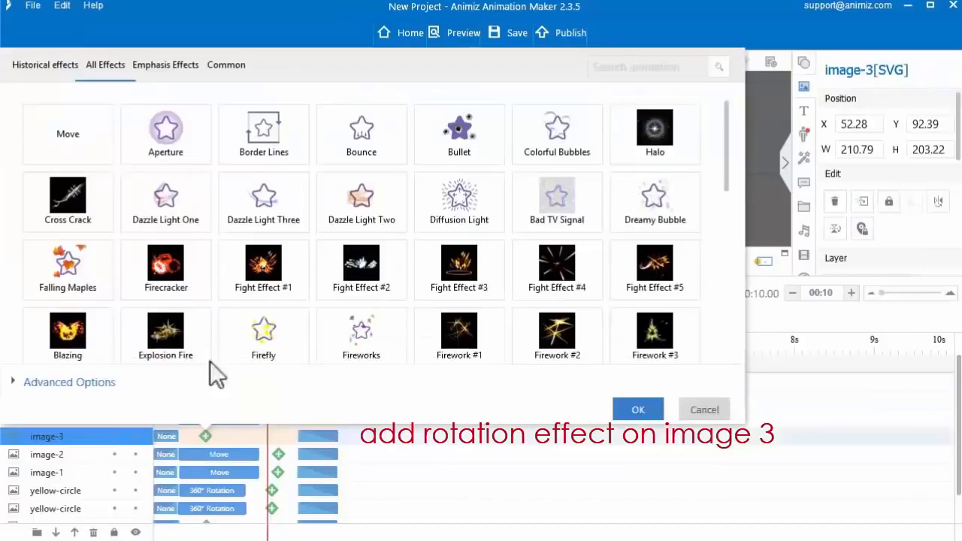
scroll(211, 316, down, 8)
click(96, 319)
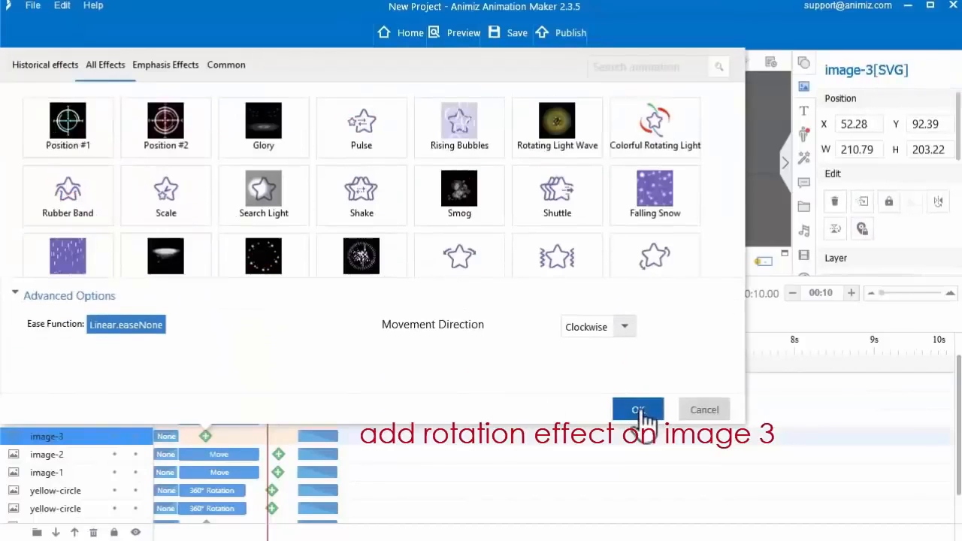
click(638, 410)
drag(318, 436, 585, 470)
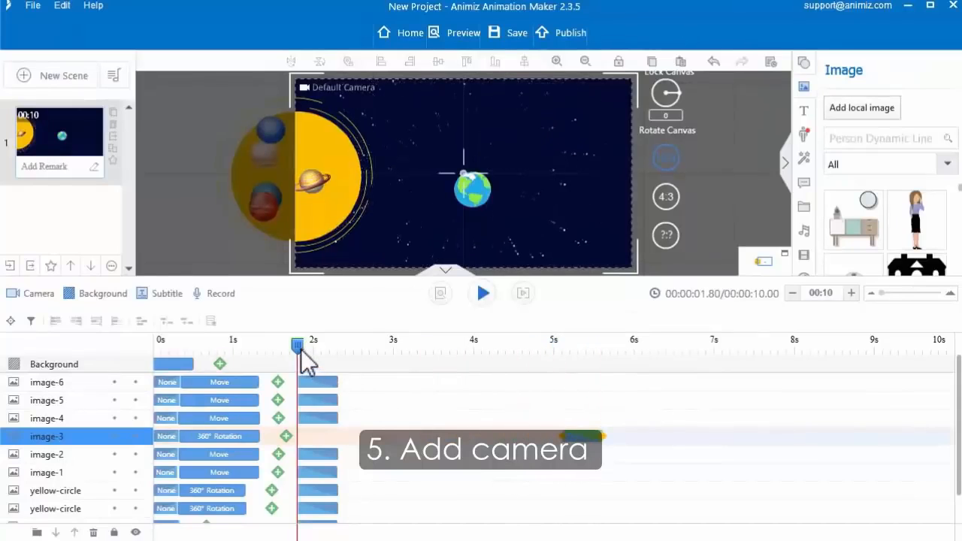
Step: Add Camera 1 spanning about 1.6 to 2.1 s, and shorten the default camera to end at about 1.2 s
drag(301, 351, 284, 351)
click(32, 301)
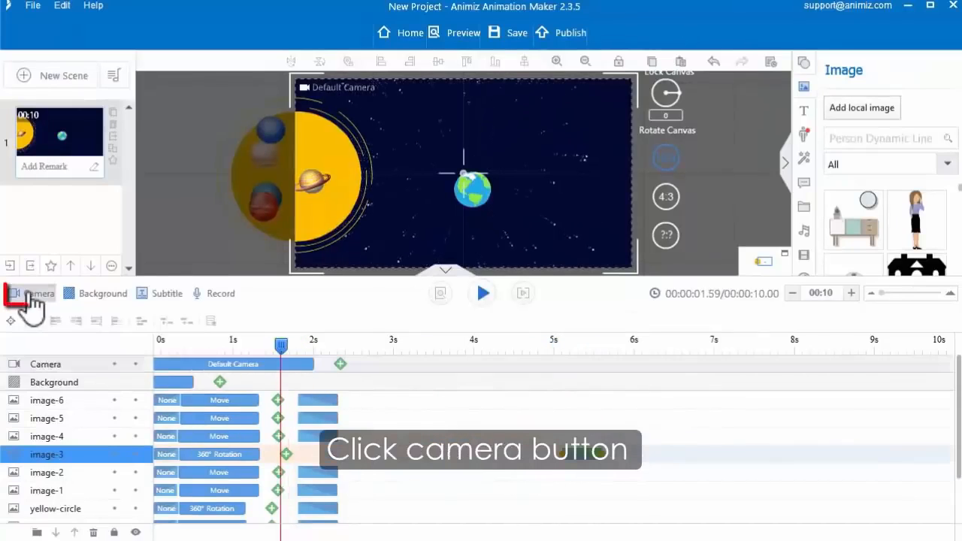
click(341, 365)
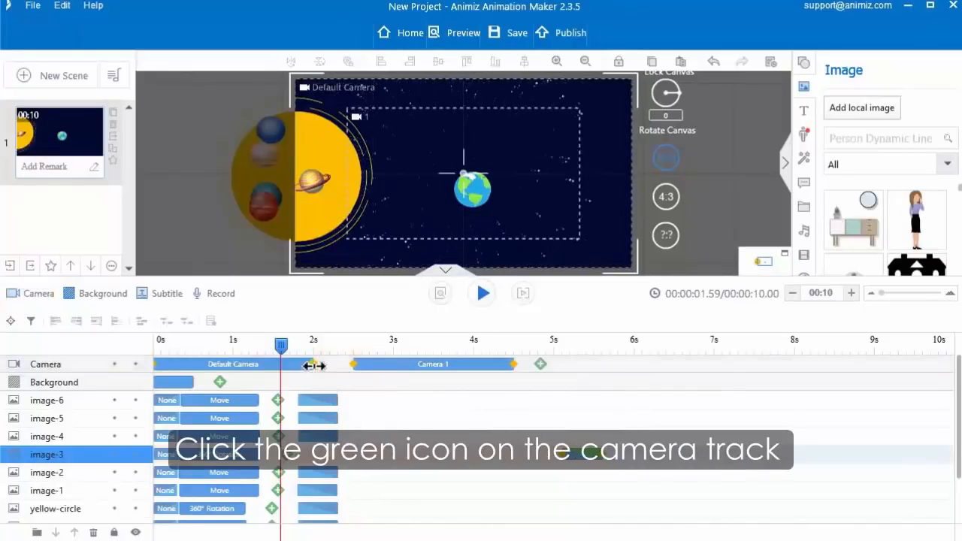
drag(312, 365, 252, 369)
drag(364, 369, 329, 367)
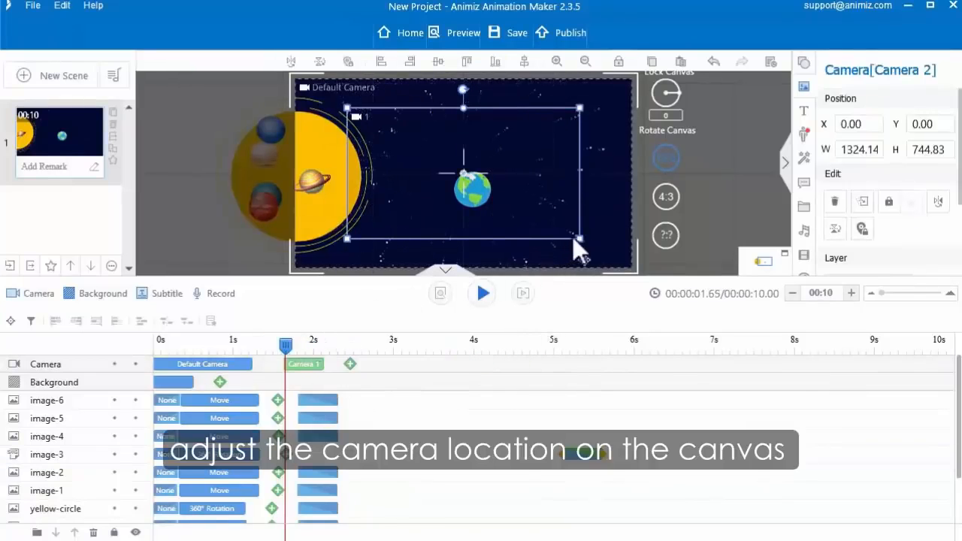
Step: Shrink Camera 1's frame closely around the Earth, centred at about X 51.4, Y 94.3
drag(580, 238, 512, 230)
drag(288, 344, 355, 348)
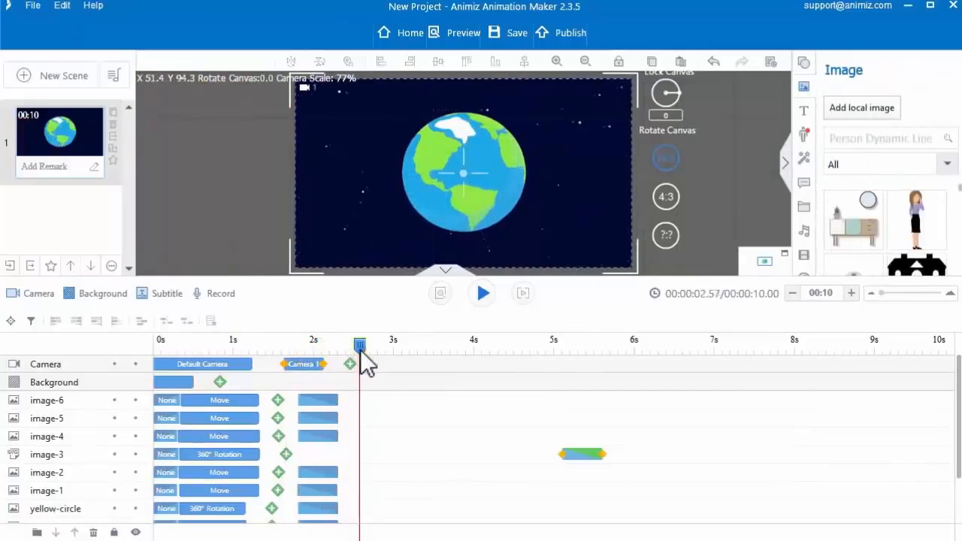
click(351, 362)
Step: Add a Search Light emphasis effect after image-3's rotation and extend it to end at about 5 s
click(286, 455)
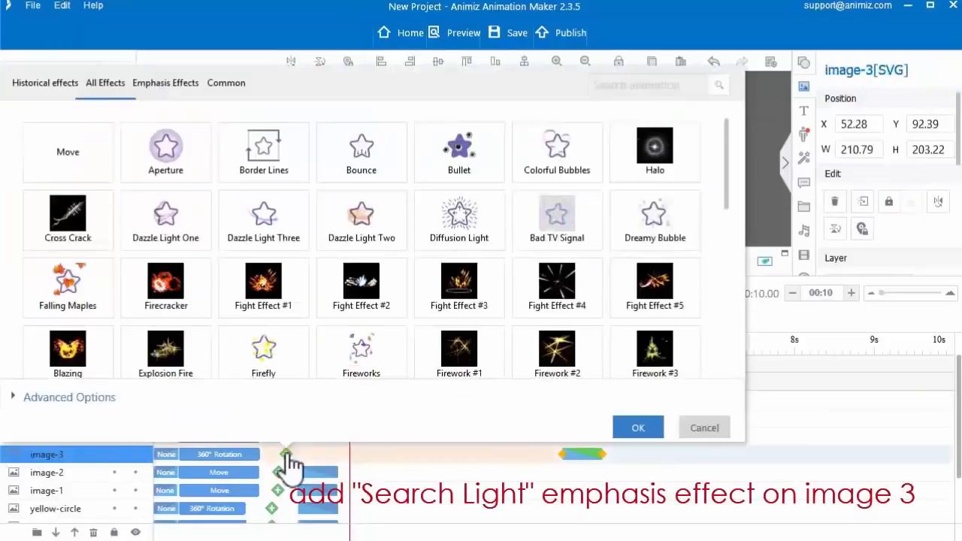
scroll(424, 301, down, 2)
scroll(424, 304, down, 6)
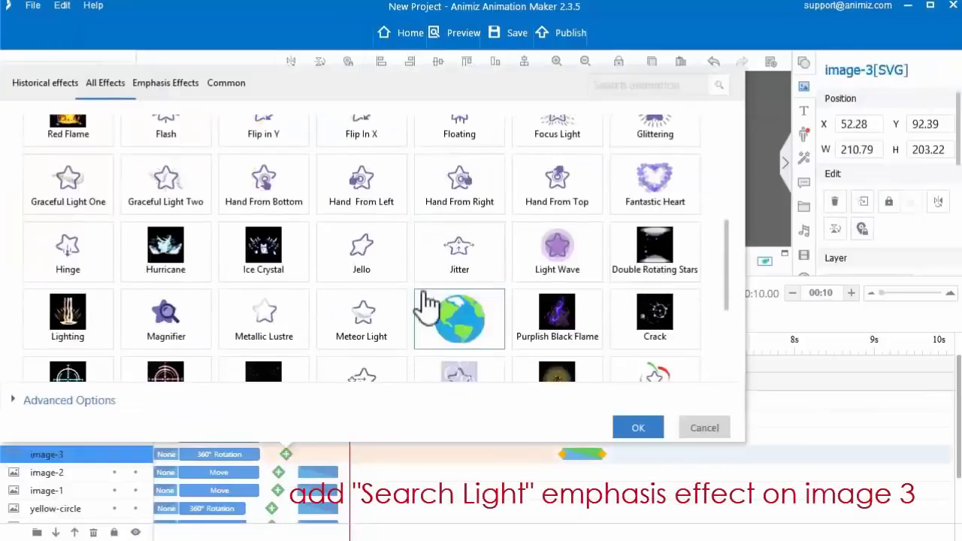
click(288, 242)
click(638, 430)
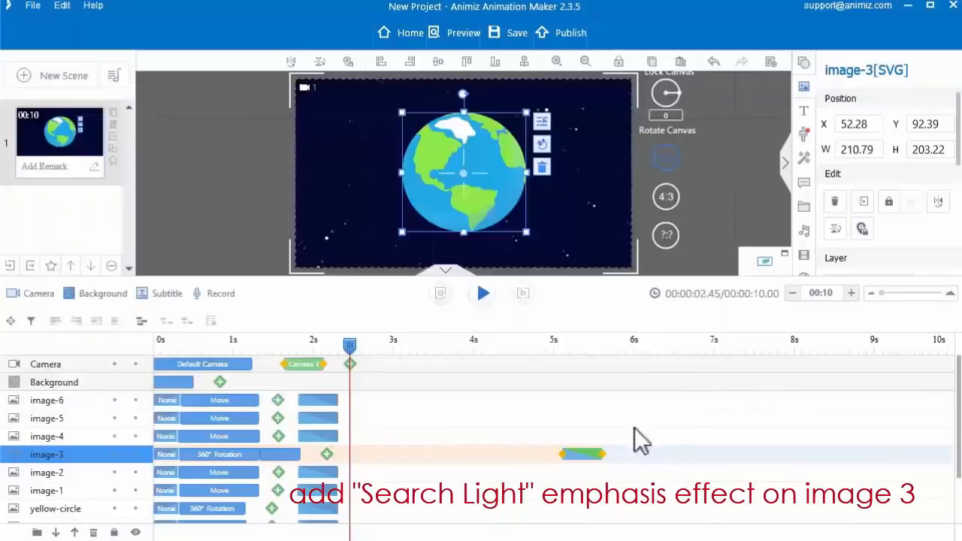
drag(291, 454, 543, 453)
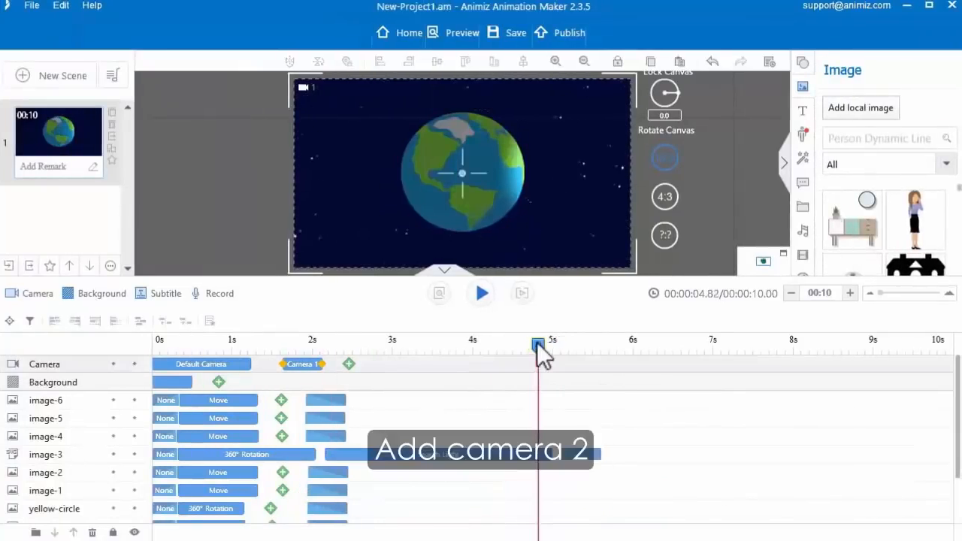
Step: Add Camera 2 spanning about 5.1 to 5.5 s, with its frame shrunk and tilted over the Earth's upper-right edge
mouse_move(541, 350)
mouse_down()
mouse_move(555, 353)
mouse_move(552, 343)
mouse_up()
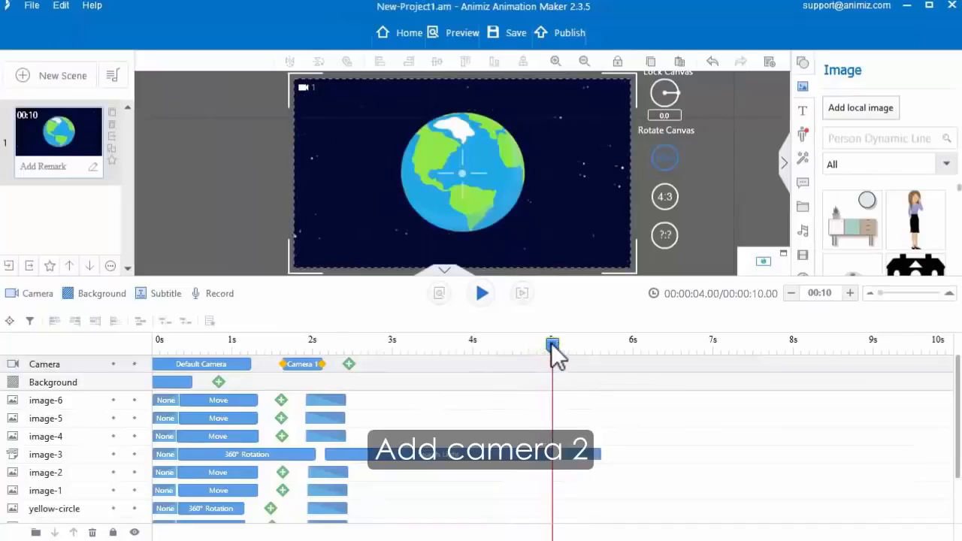
click(355, 366)
drag(417, 368, 611, 378)
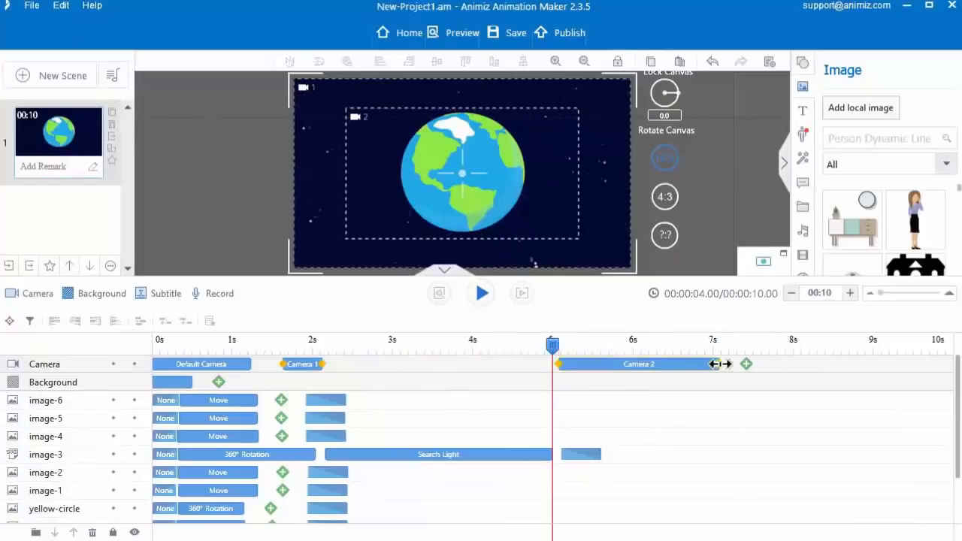
drag(713, 364, 593, 363)
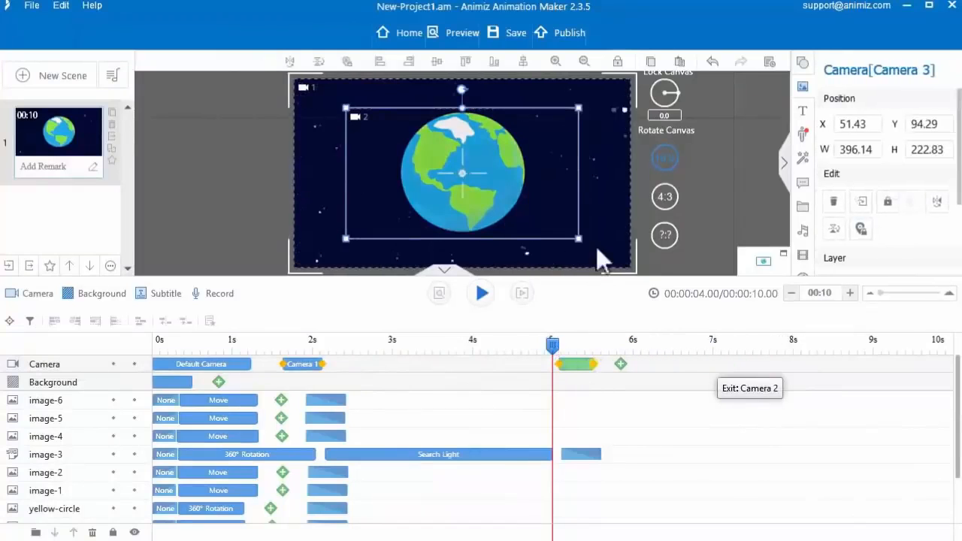
drag(580, 237, 535, 157)
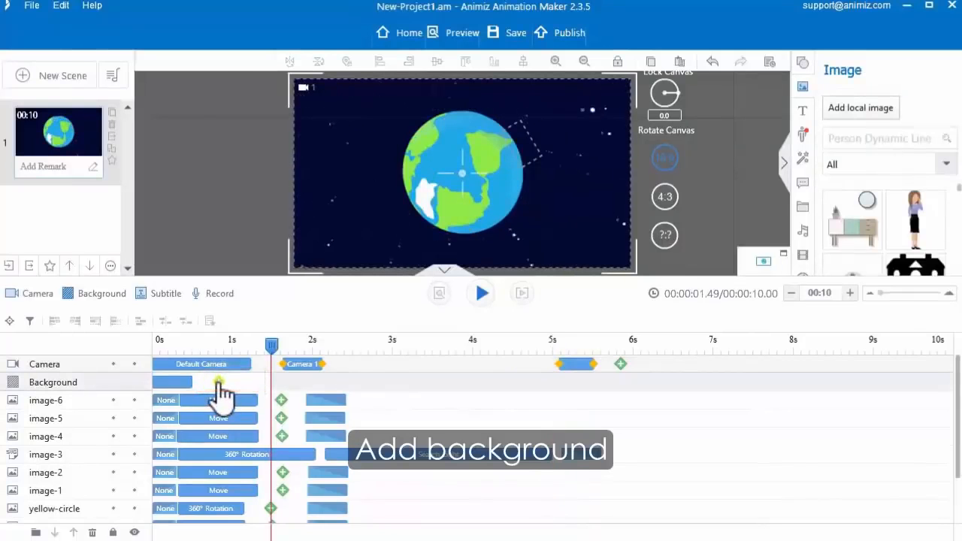
Step: Add a second background using a white preset and place it at about 5.1 to 5.5 s on the timeline
double_click(218, 383)
scroll(447, 232, down, 1)
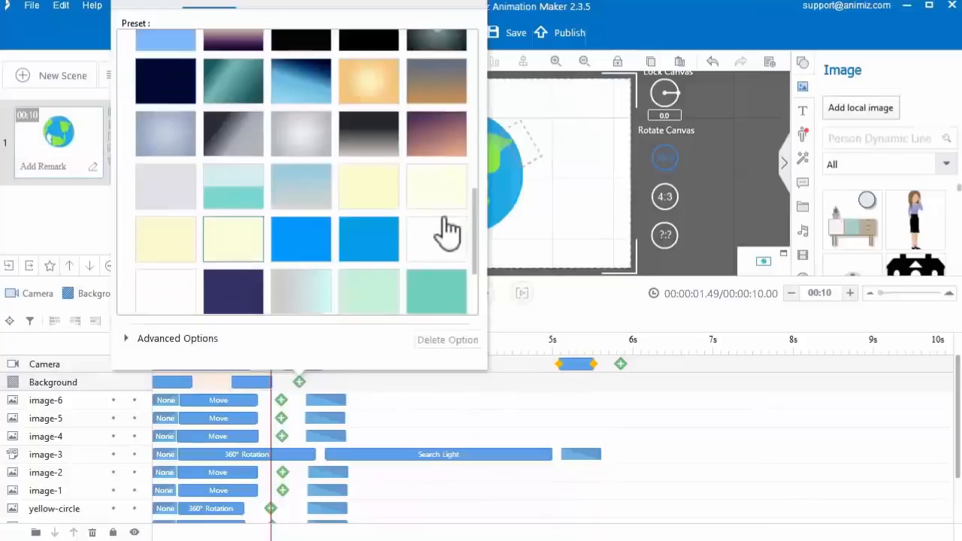
scroll(398, 271, down, 3)
click(455, 405)
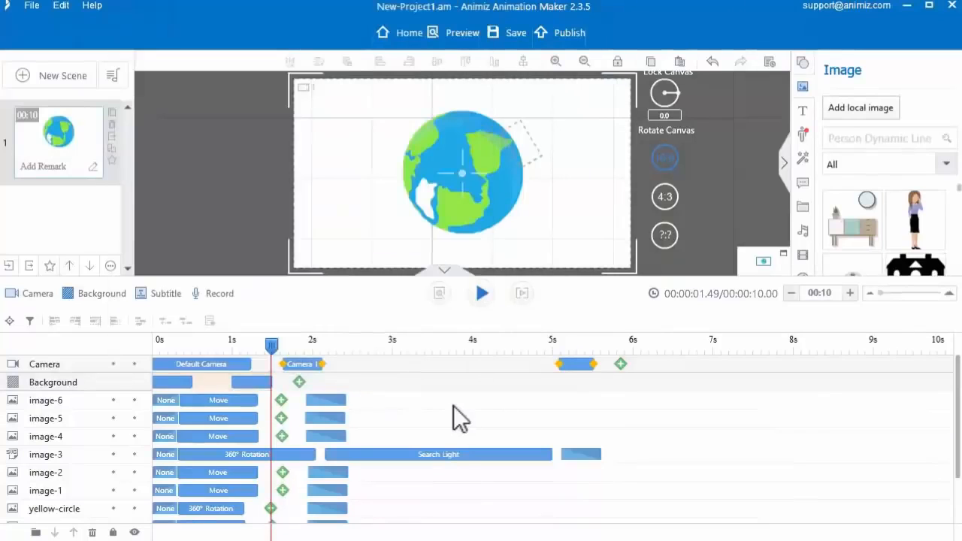
drag(265, 382, 599, 382)
drag(599, 382, 597, 381)
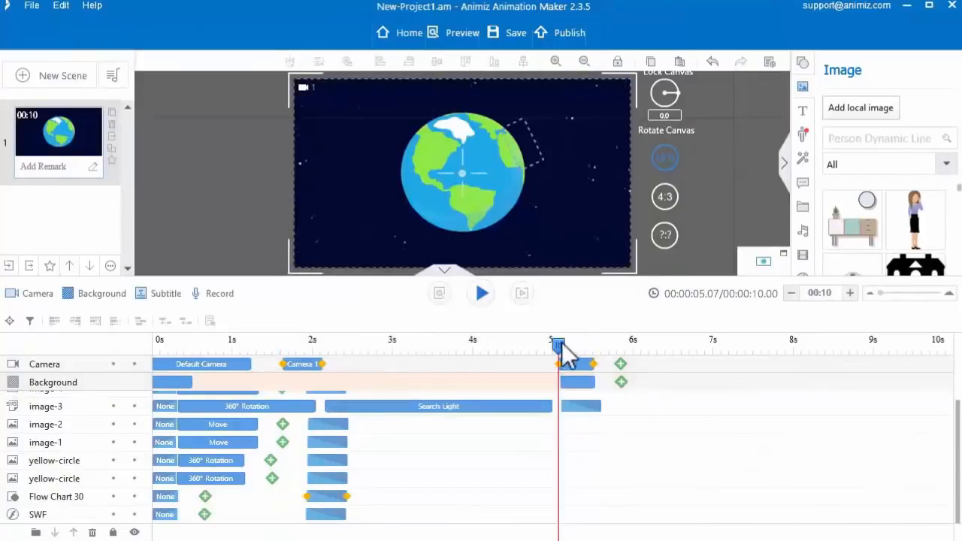
Step: Add the school image over the green Earth surface and move its entrance bar to about 5.6 to 6.3 s on the timeline
drag(560, 347, 605, 353)
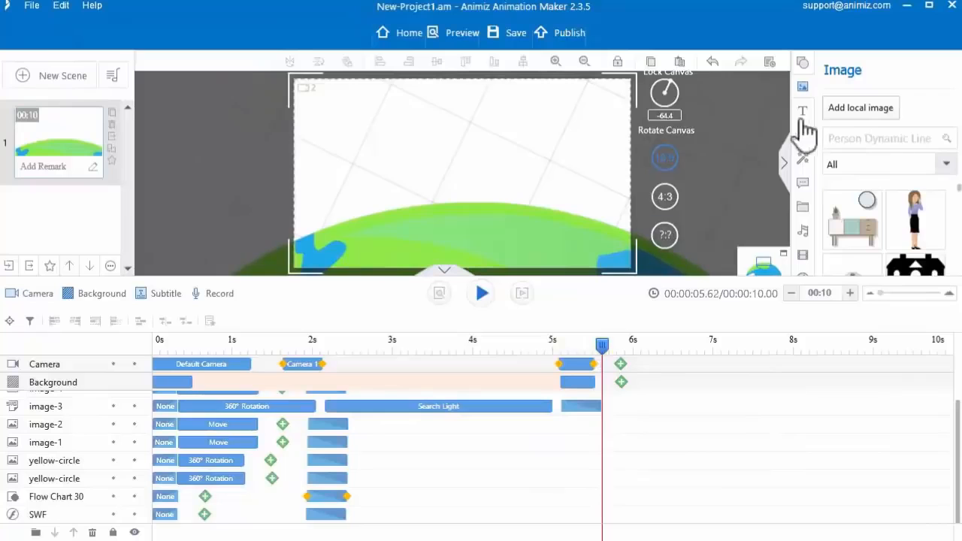
click(855, 118)
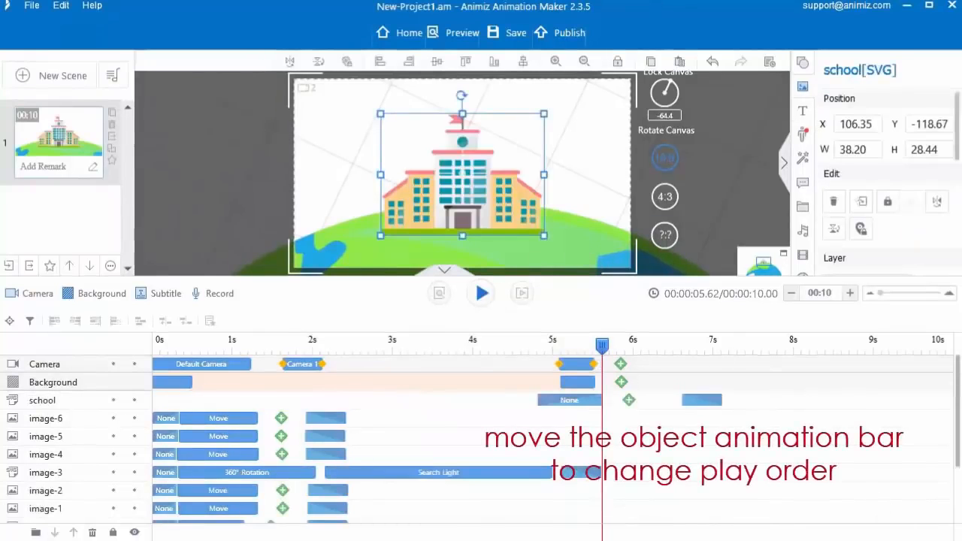
click(735, 478)
drag(557, 398, 635, 425)
Step: Add Camera 3 starting at about 6 s, then reposition and enlarge its frame to enclose the whole school
click(636, 344)
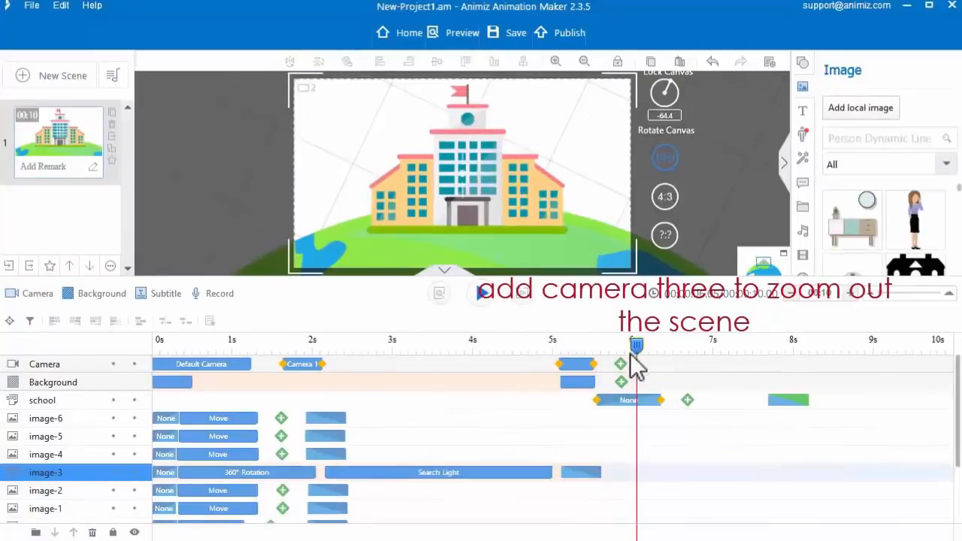
click(622, 365)
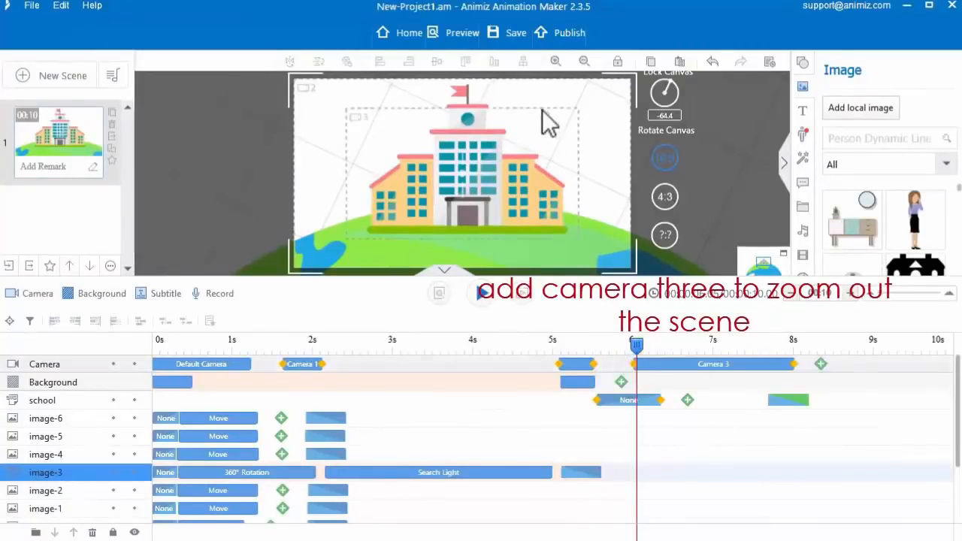
drag(542, 107, 521, 82)
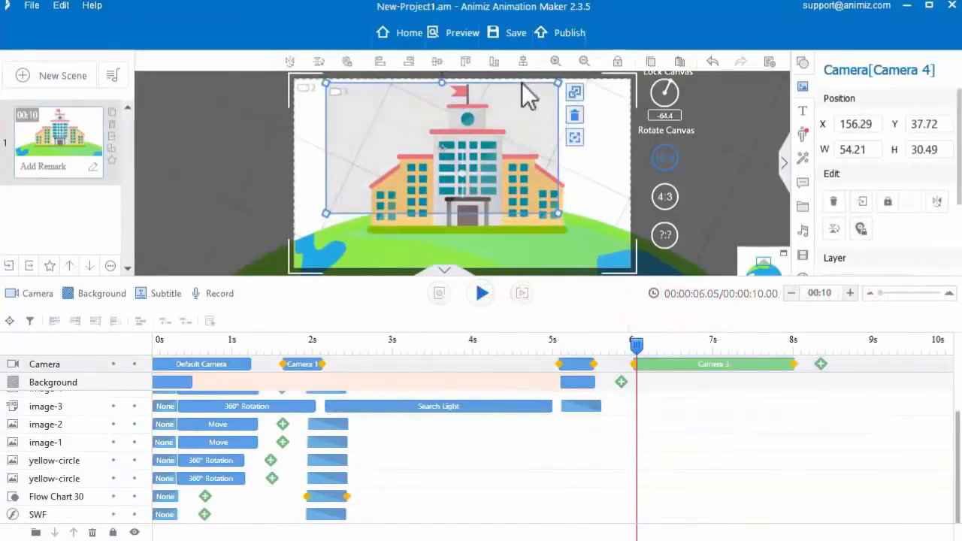
drag(560, 213, 586, 237)
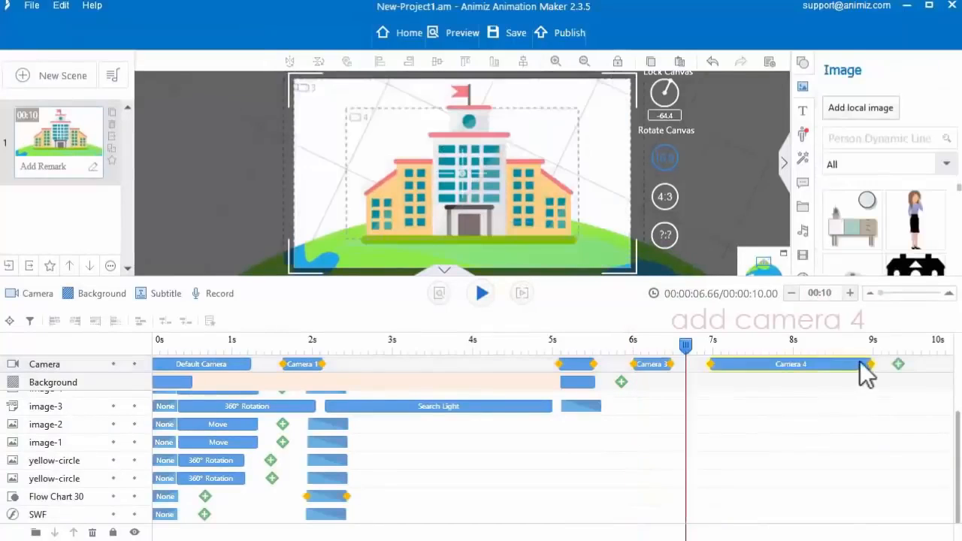
Step: Shorten Camera 4 to span about 6.8 to 7.2 s and shrink its frame to a tiny area at the school's centre
drag(867, 364, 731, 363)
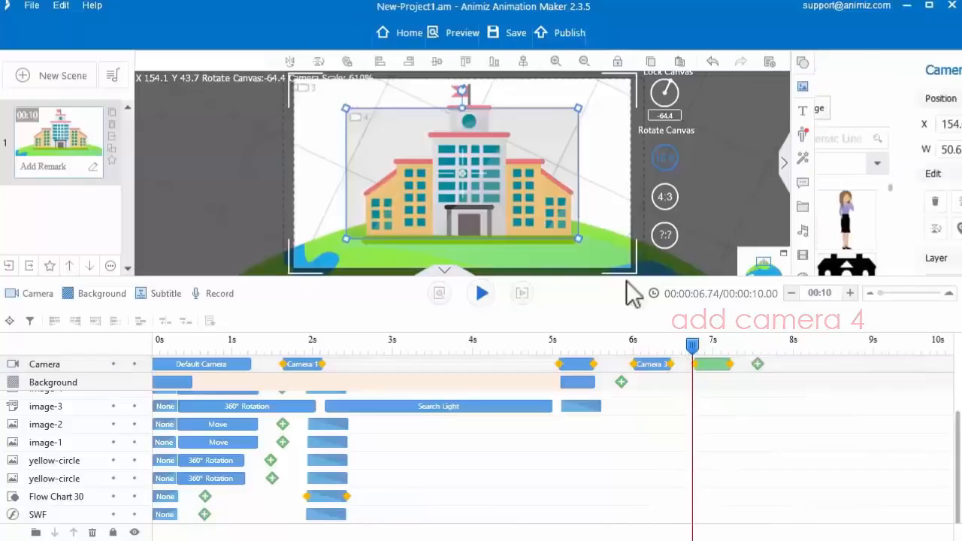
drag(579, 238, 478, 178)
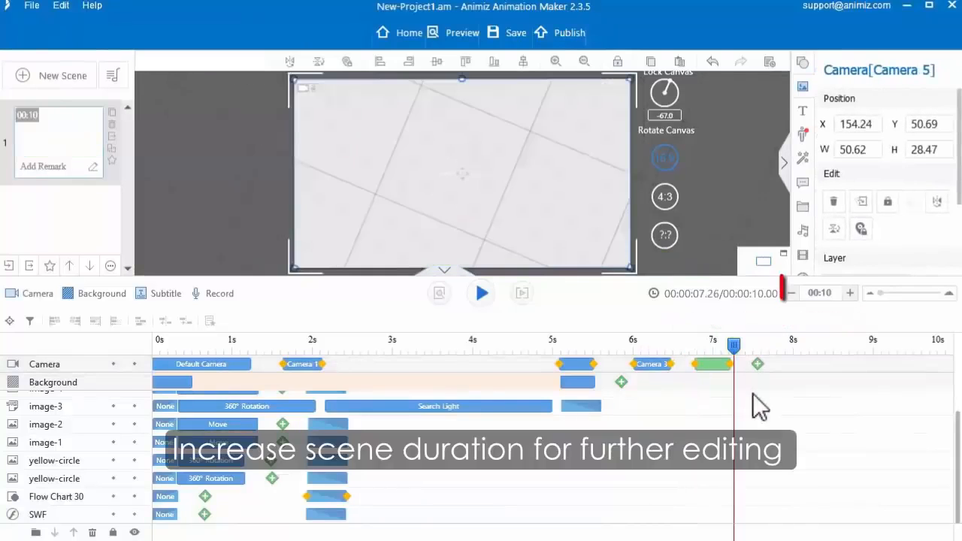
click(755, 394)
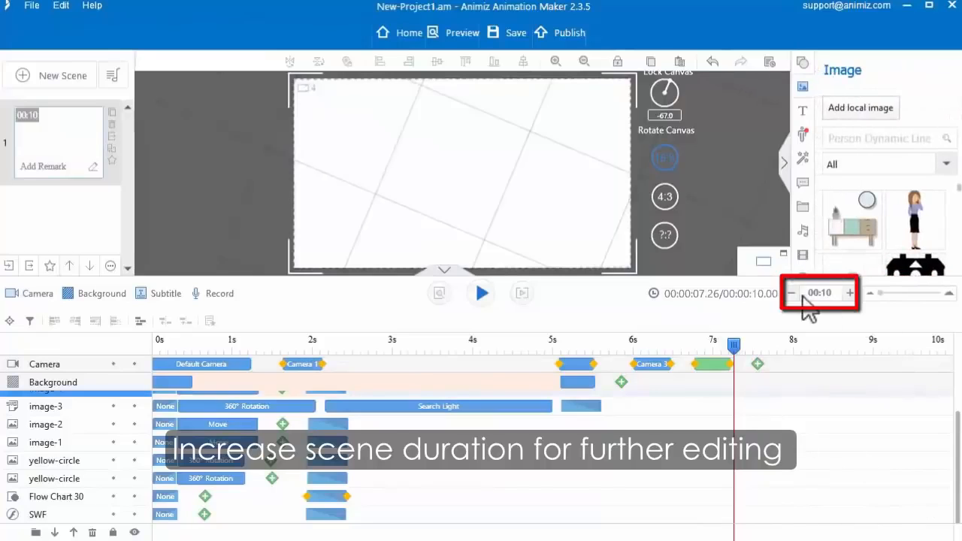
Step: Increase the scene duration to 23 seconds
click(850, 293)
click(850, 294)
click(851, 293)
click(850, 293)
click(851, 293)
click(851, 294)
click(850, 293)
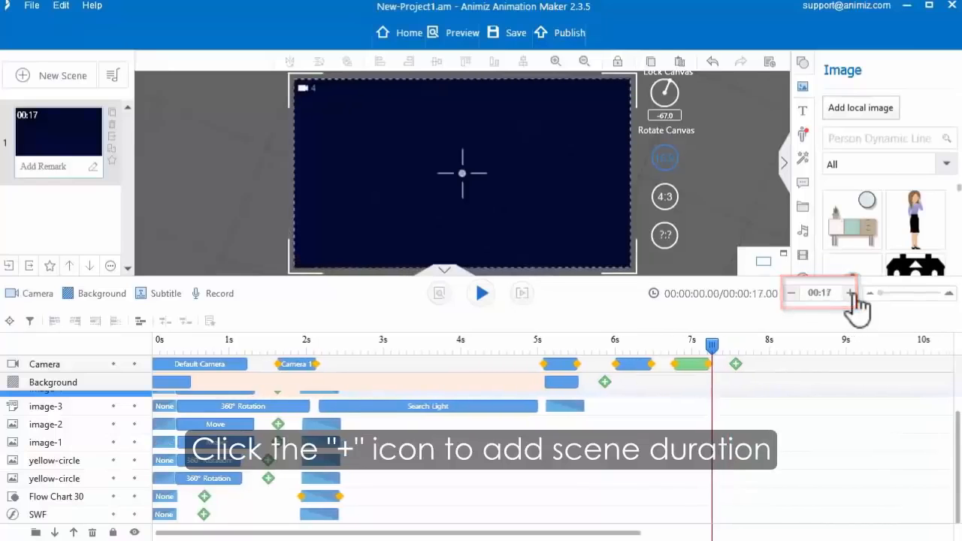
click(851, 293)
click(851, 294)
click(851, 293)
click(851, 293)
click(851, 293)
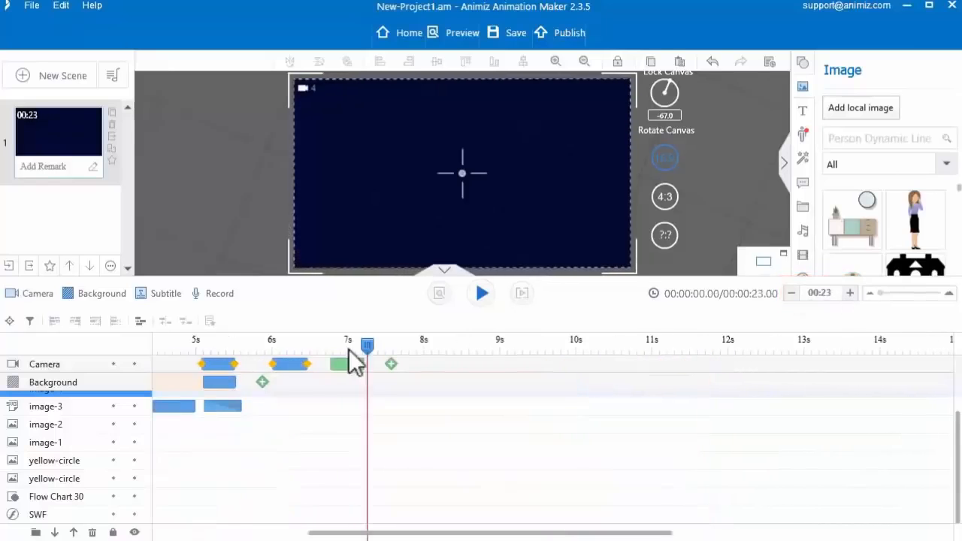
Step: Add the earth, book, platform and blackboard images at about 7.4 s and shift their entrance bars to start at about 7.3 s
mouse_move(366, 347)
mouse_down()
mouse_move(339, 348)
mouse_move(375, 353)
mouse_up()
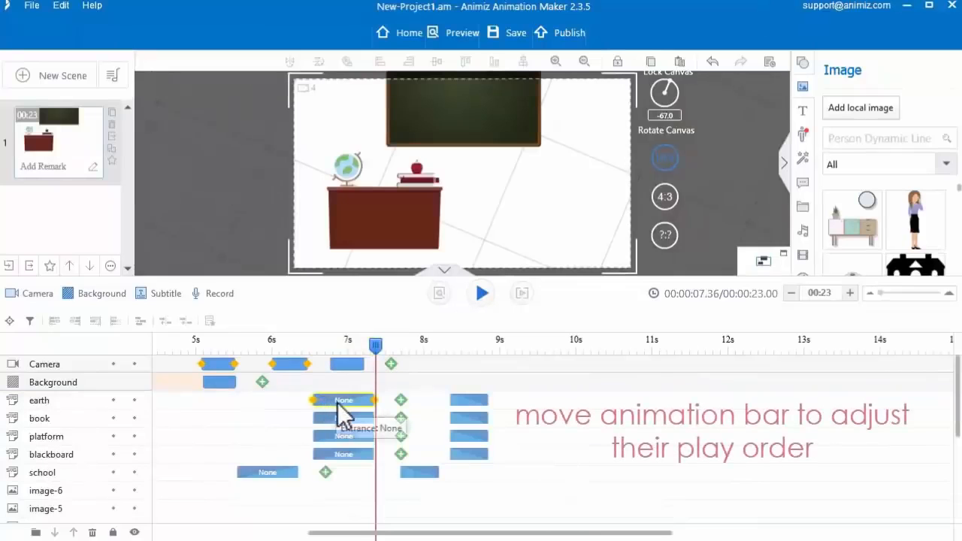
click(345, 418)
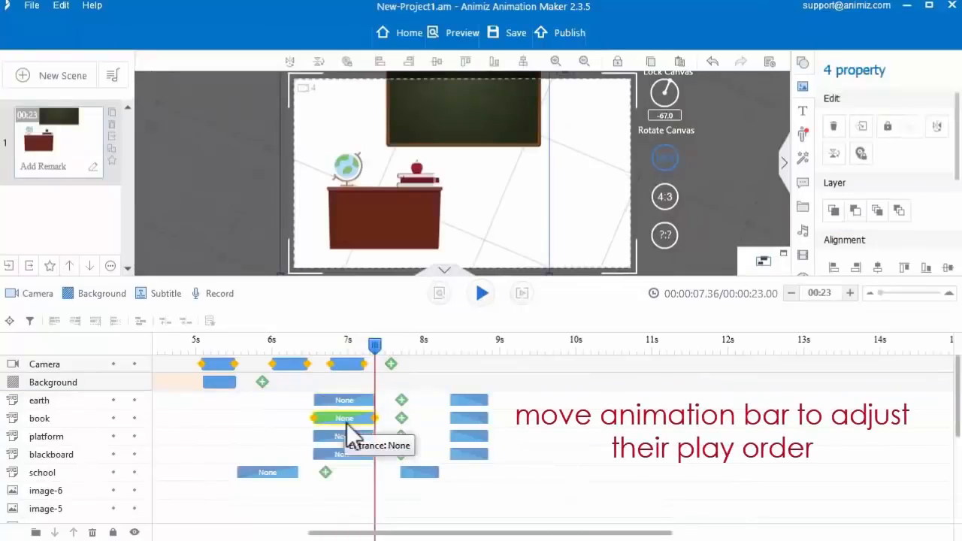
drag(346, 405, 518, 416)
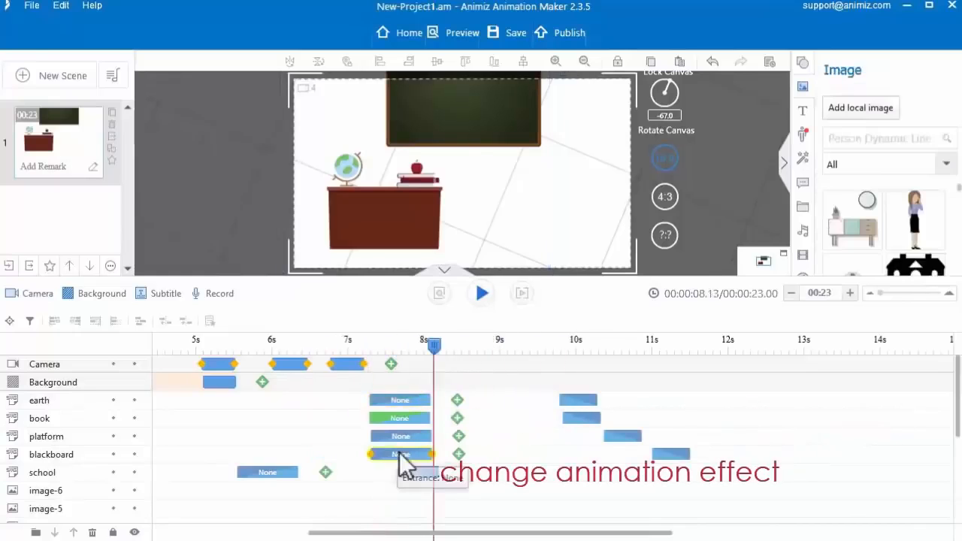
Step: Change the blackboard's entrance effect to Fade In
double_click(400, 452)
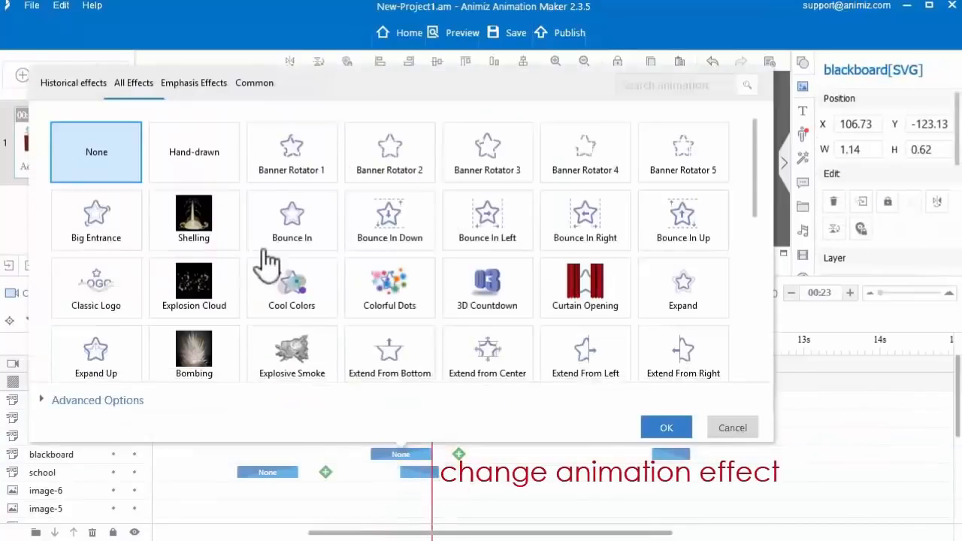
scroll(213, 369, down, 2)
click(211, 334)
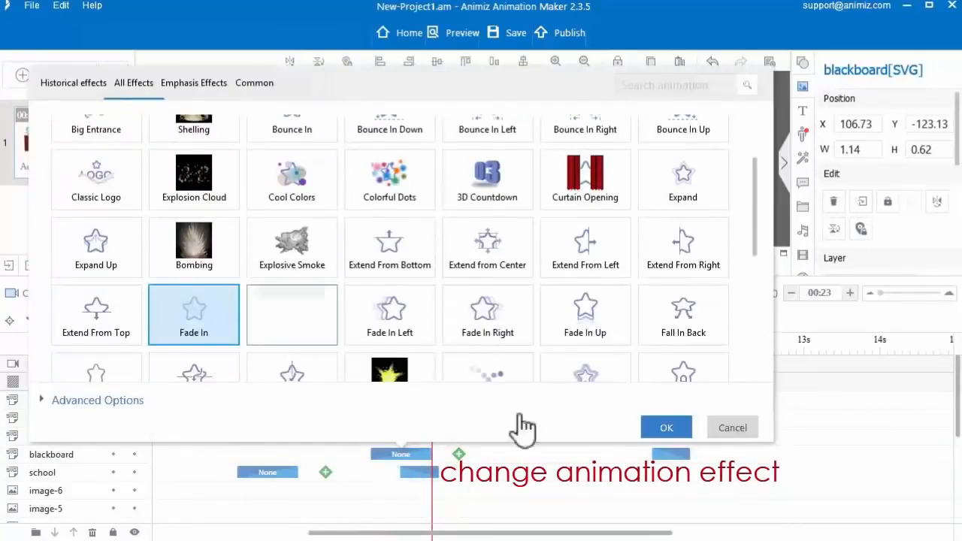
click(665, 427)
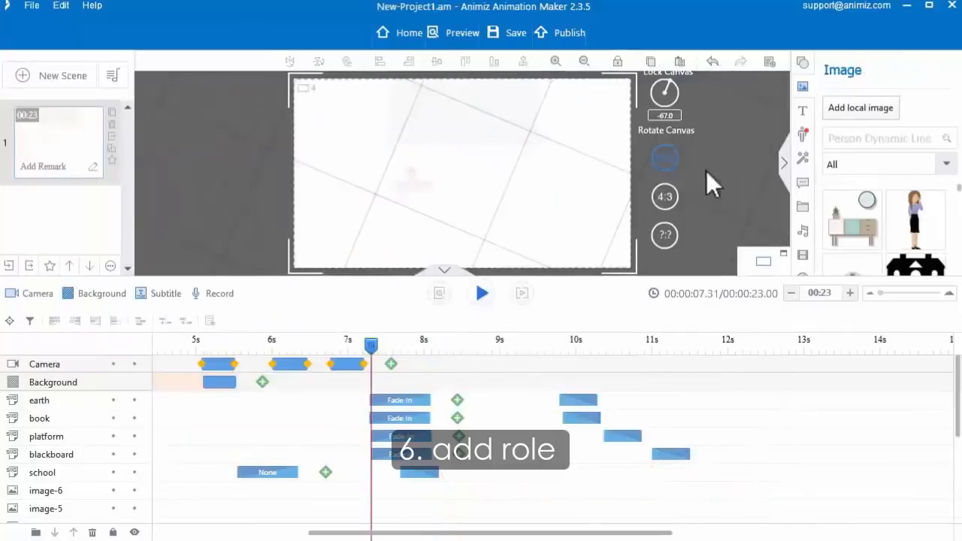
Step: Add the Male Teacher role with the Walking action and place it on the right side of the white classroom scene
click(803, 136)
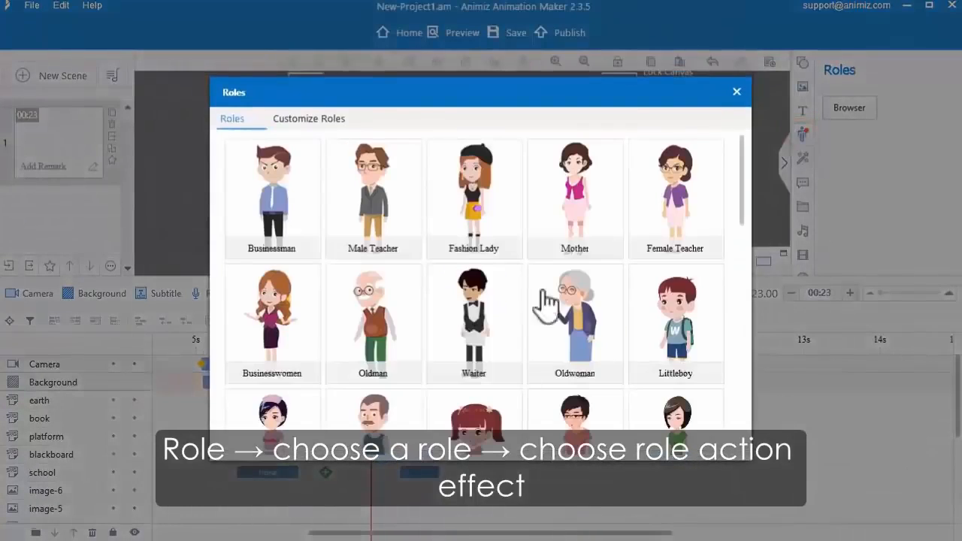
click(369, 235)
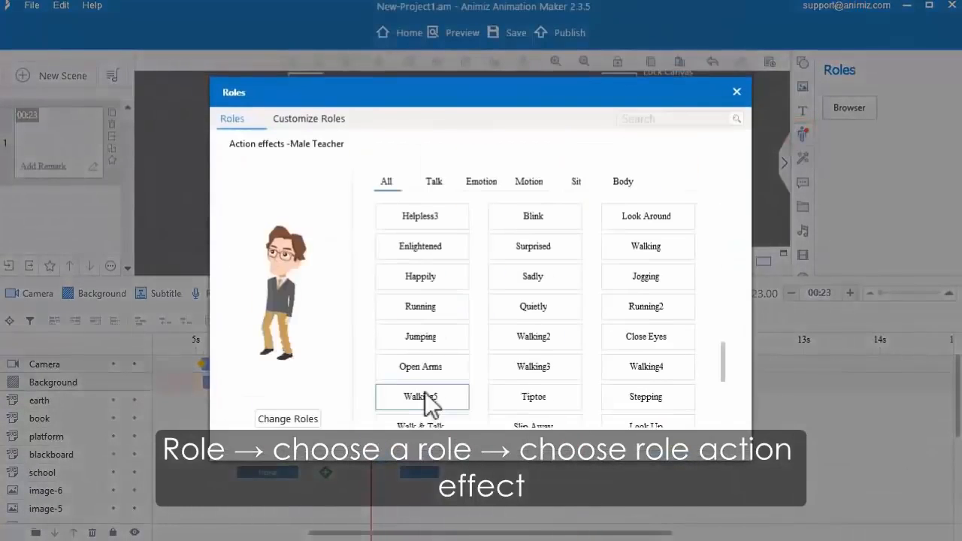
click(659, 251)
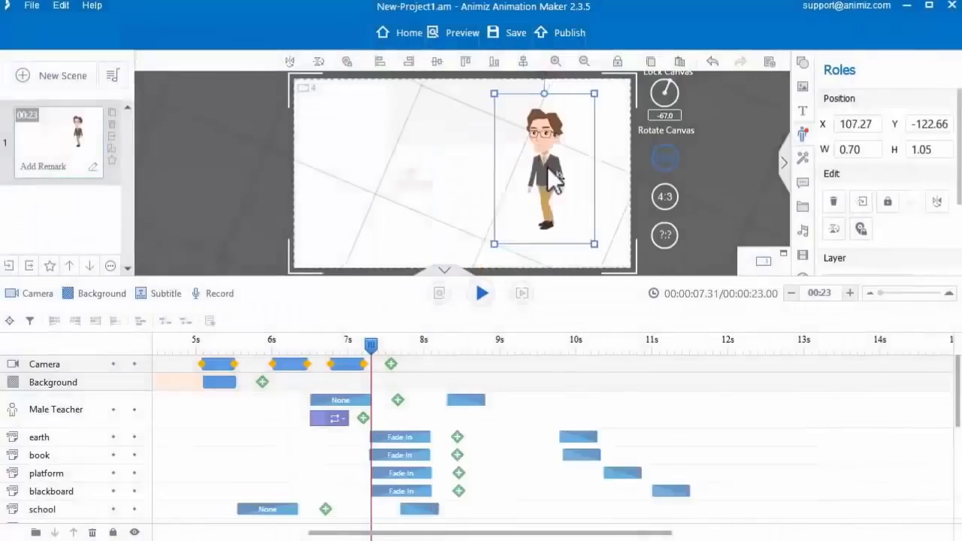
click(548, 167)
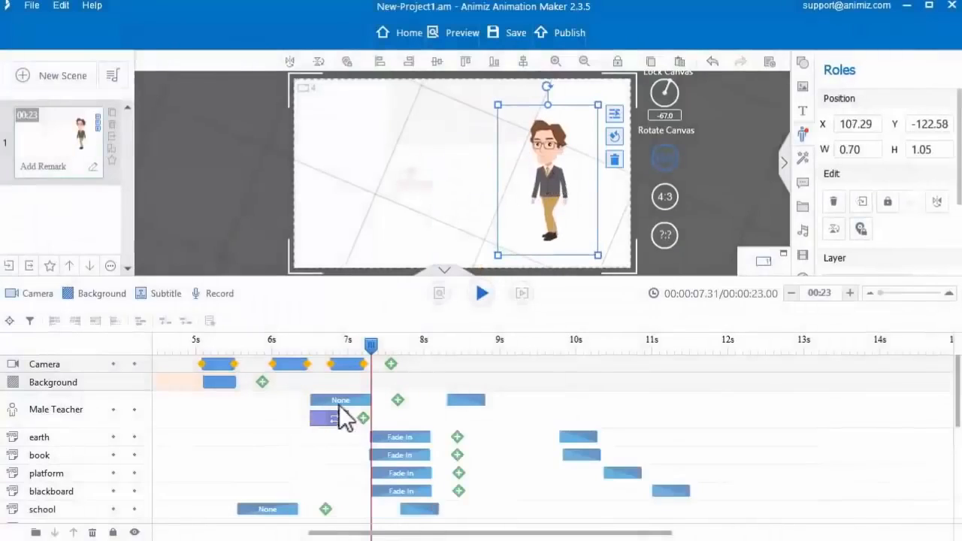
Step: Move the Male Teacher's animation bars to start at about 7.3 s and set the entrance effect to Fade In
drag(339, 414, 401, 419)
double_click(407, 402)
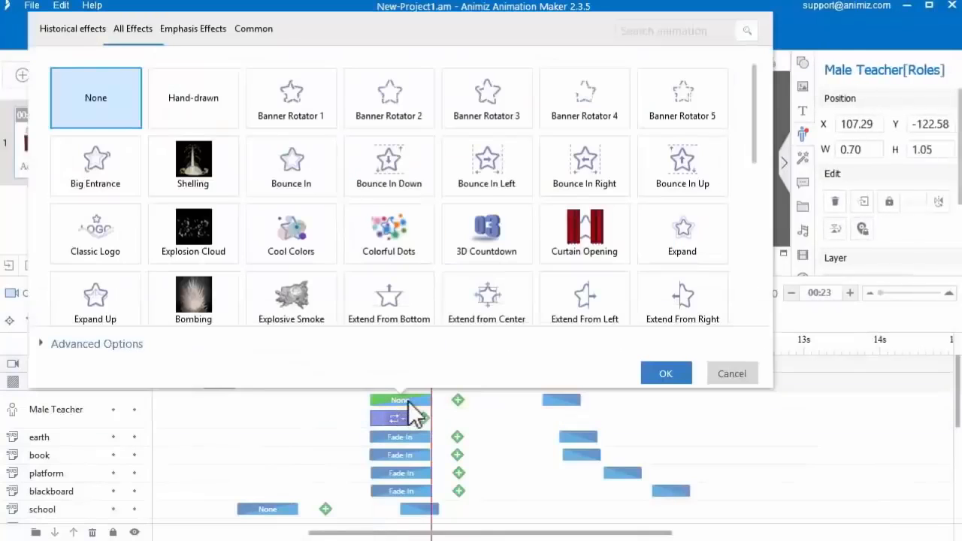
scroll(292, 293, down, 3)
click(192, 194)
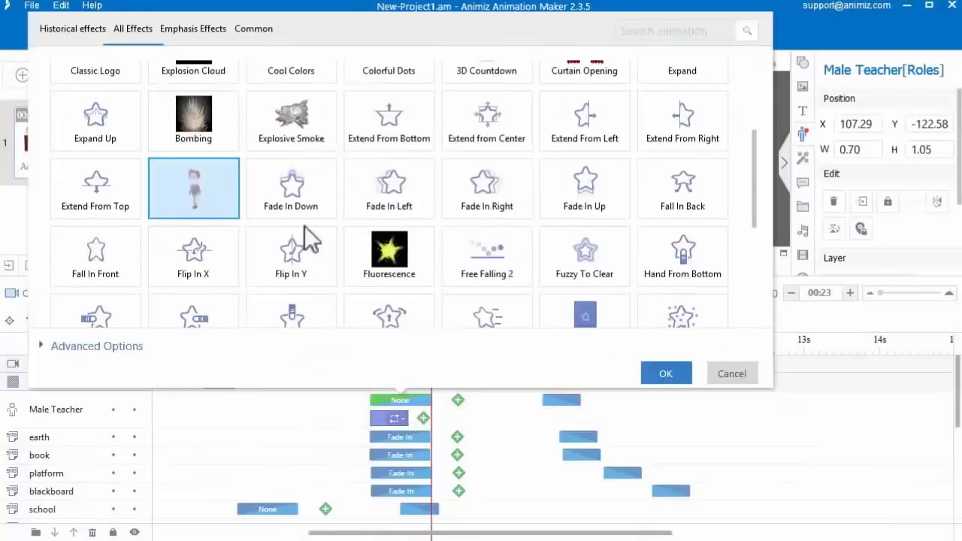
click(665, 373)
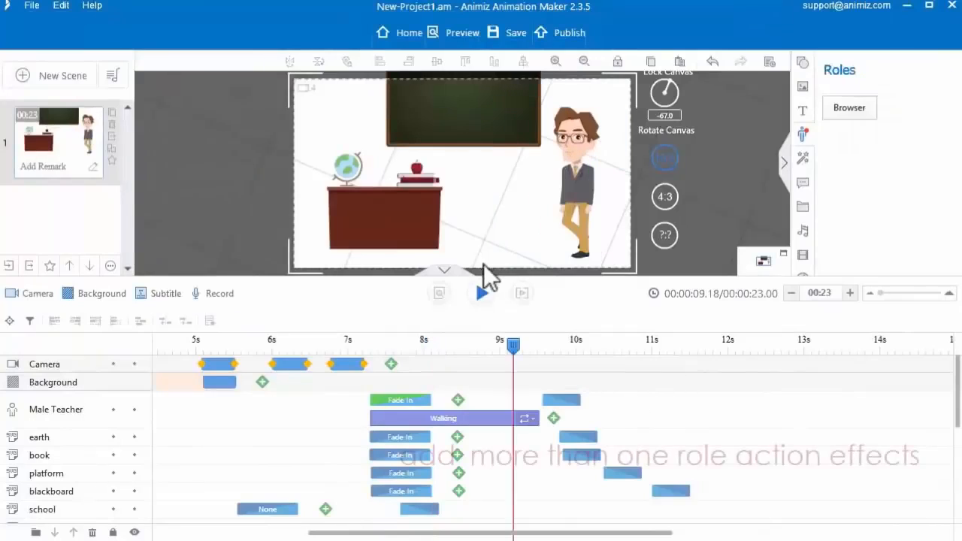
Step: Add the Talk & Smile action after the Male Teacher's Walking action
click(555, 418)
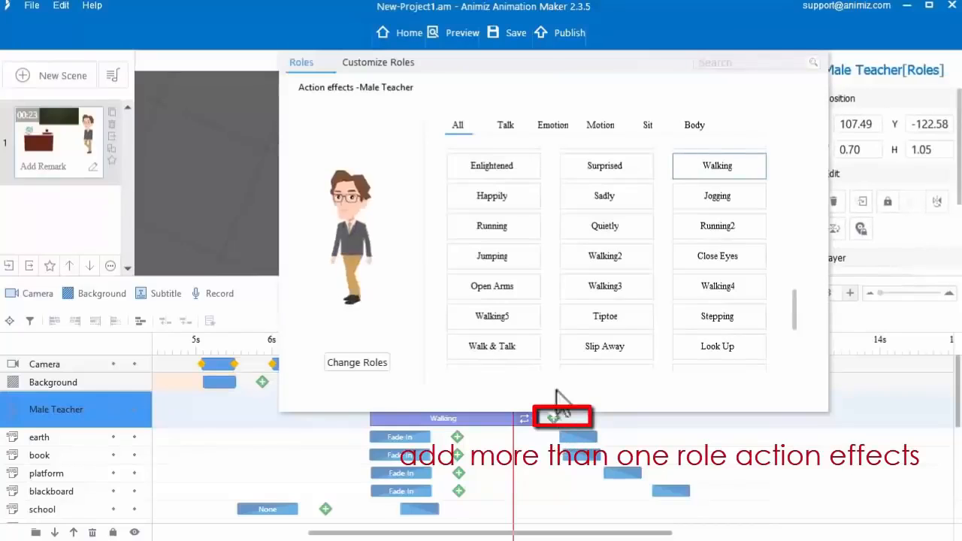
scroll(551, 262, up, 10)
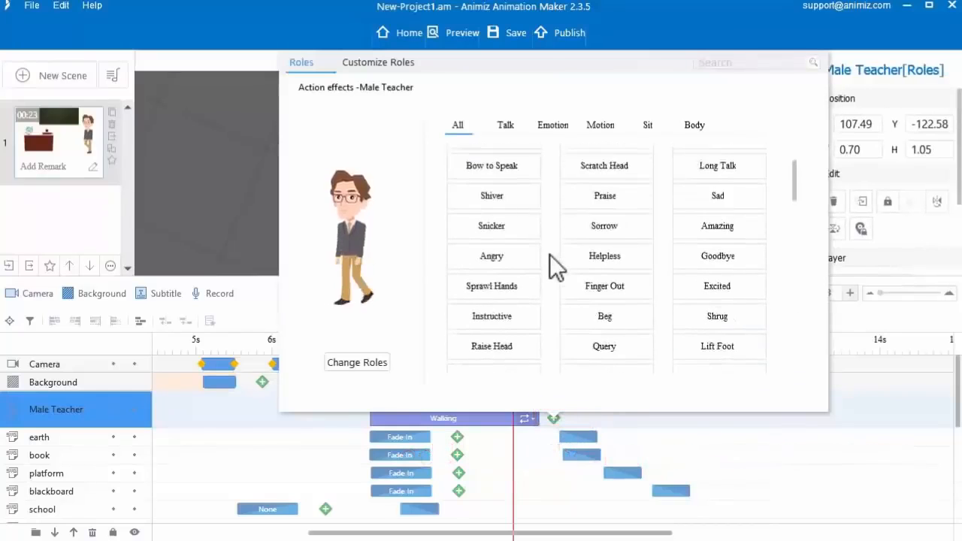
scroll(549, 254, up, 2)
click(499, 168)
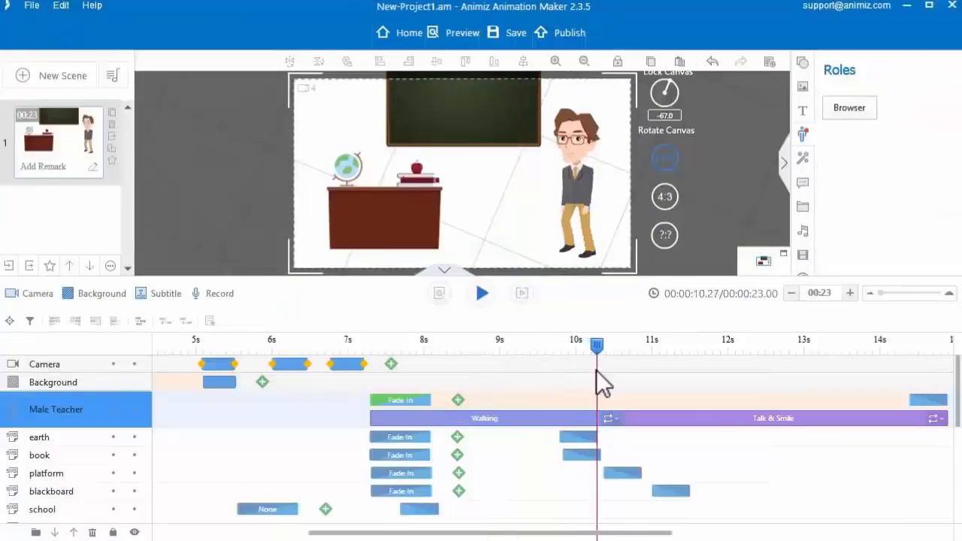
Step: Add a text box at about 10.3 s starting "The two main movements of the Earth", covering its rotation around its axis and orbital motion around the sun
drag(596, 370, 597, 370)
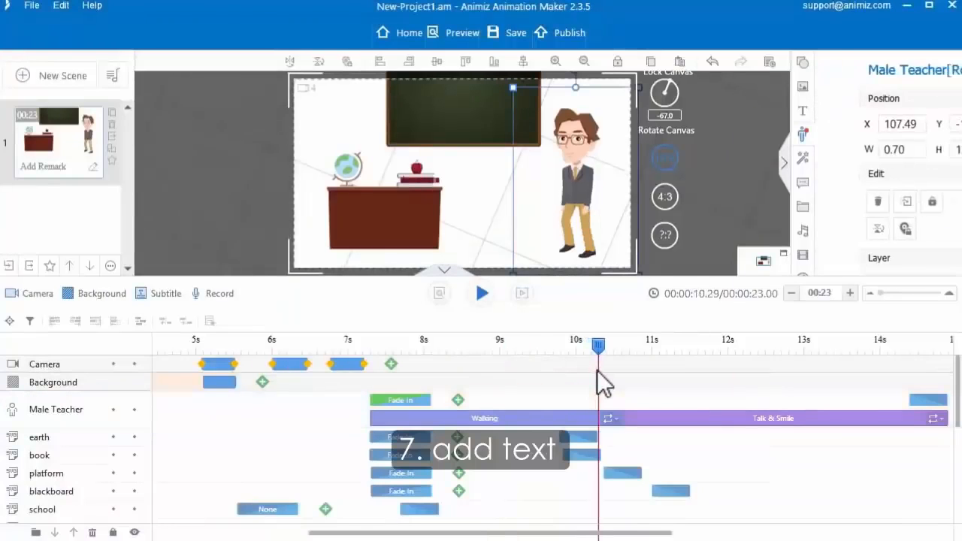
click(804, 111)
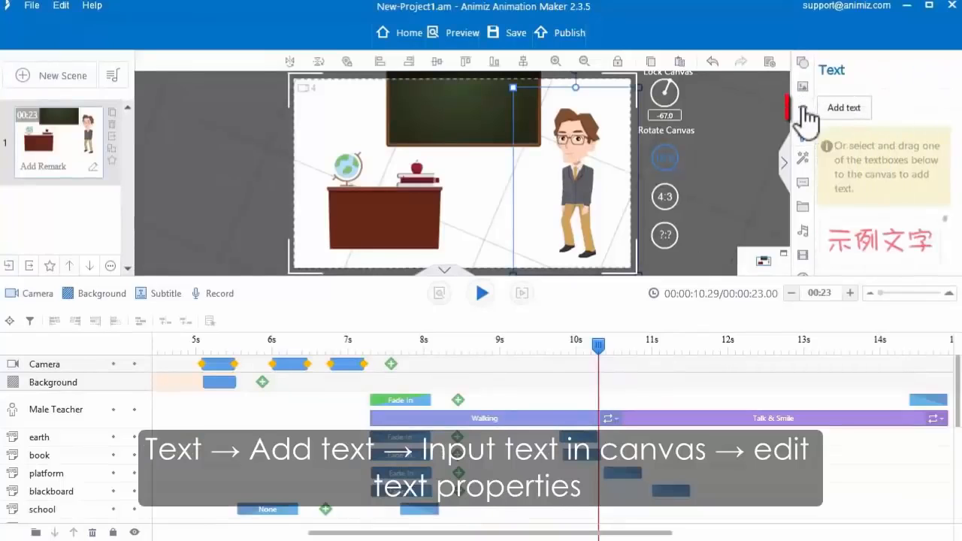
click(848, 113)
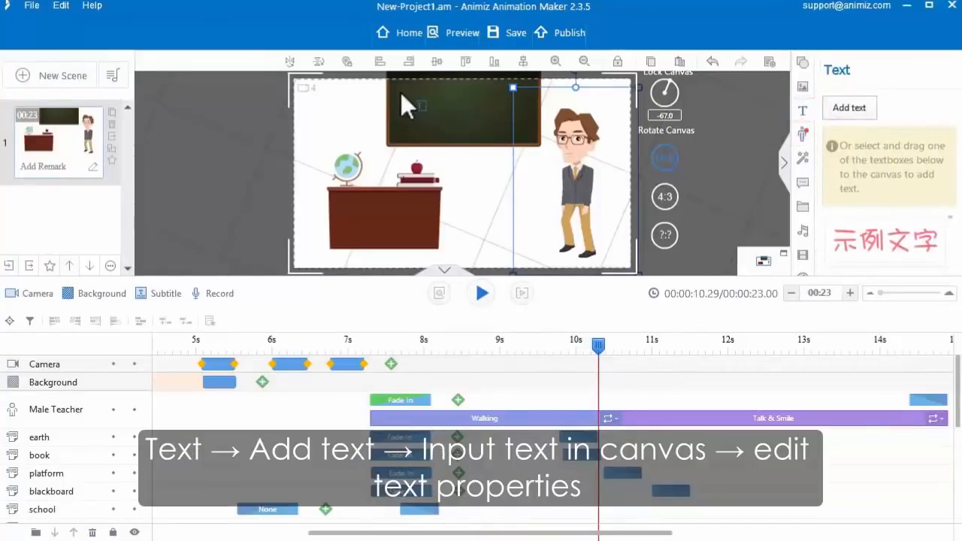
drag(400, 93, 535, 120)
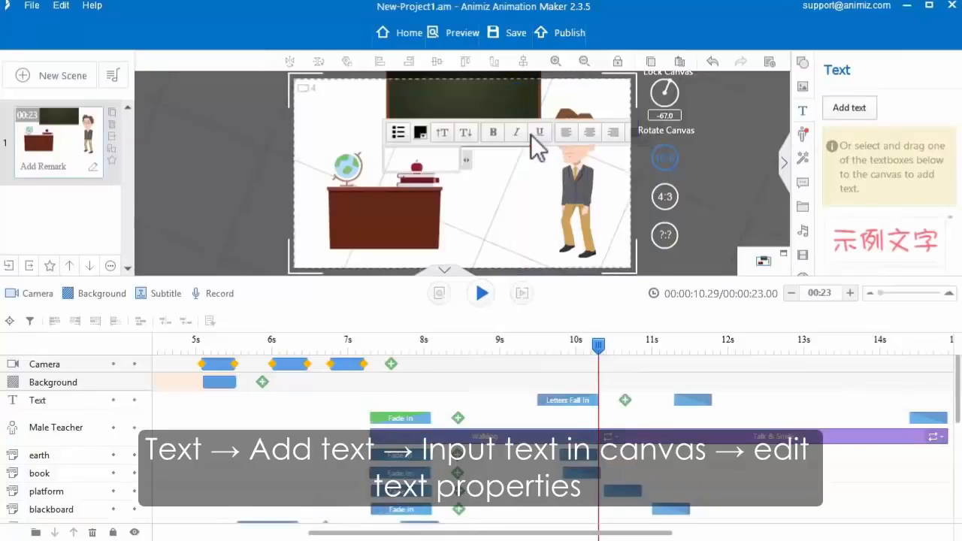
text(The two main movements of the Earth are the rotation of the Earth around its axis and the revolution of the Earth, or orbital motion around the sun.)
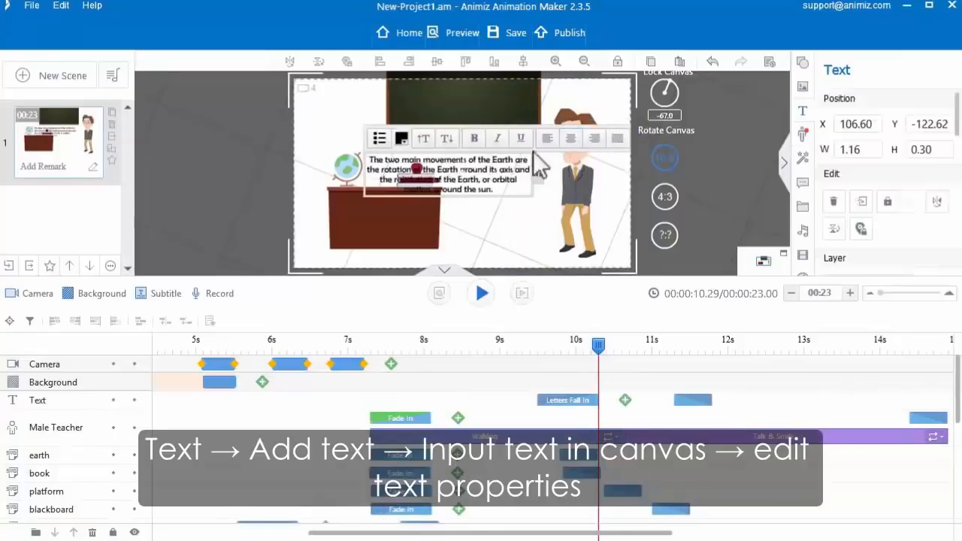
Step: Colour the Earth-movements text white and fit its text box inside the blackboard
click(402, 140)
click(436, 197)
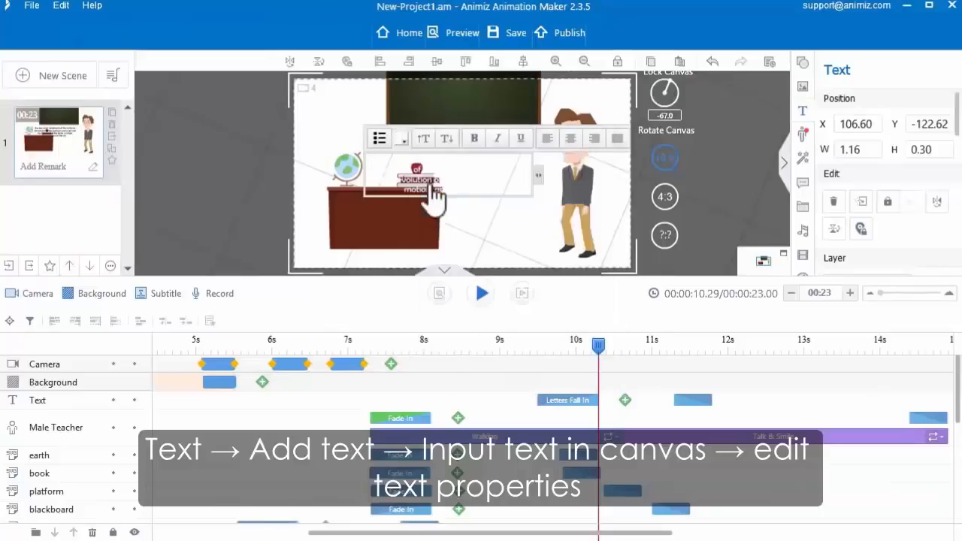
drag(548, 117, 544, 117)
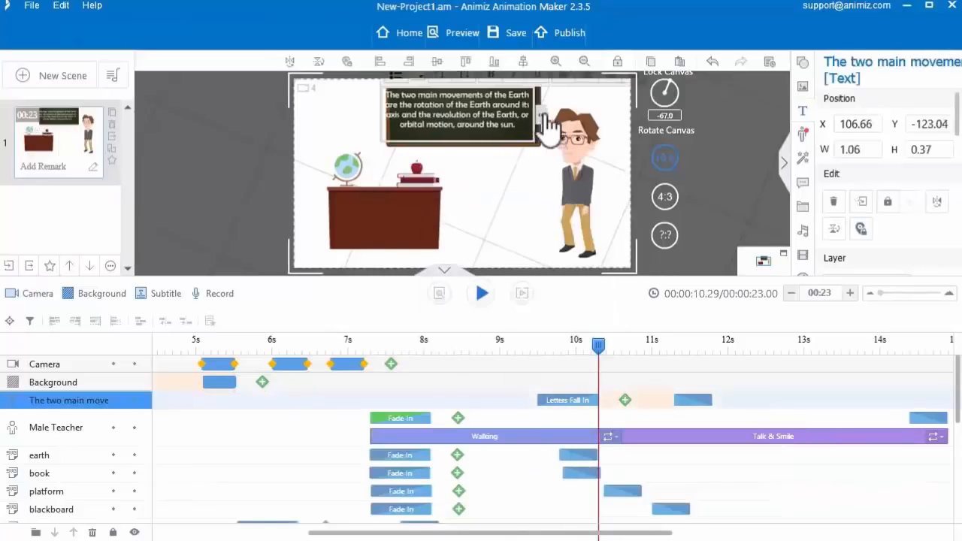
click(550, 237)
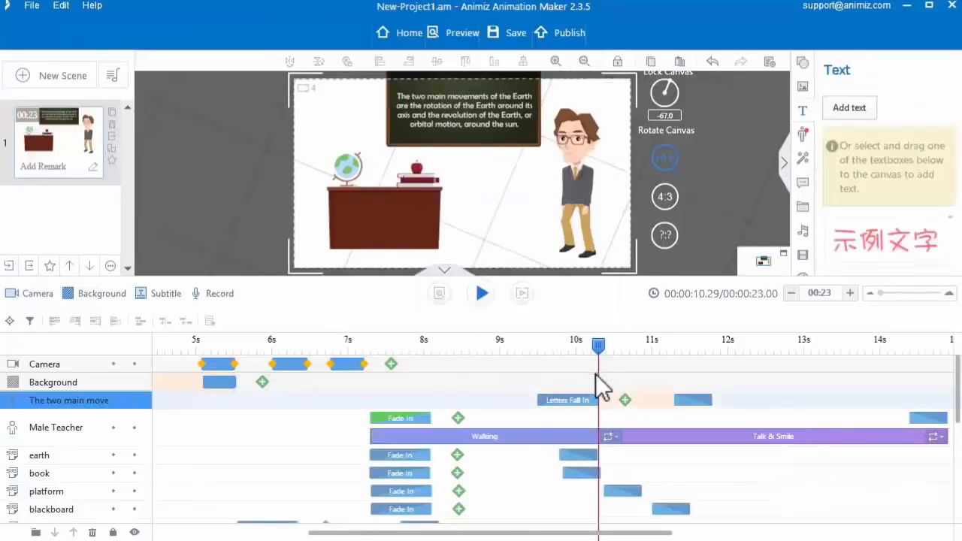
Step: Move the Letters Fall In entrance of the Earth-movements text to start at about 10.5 s
drag(576, 408, 651, 414)
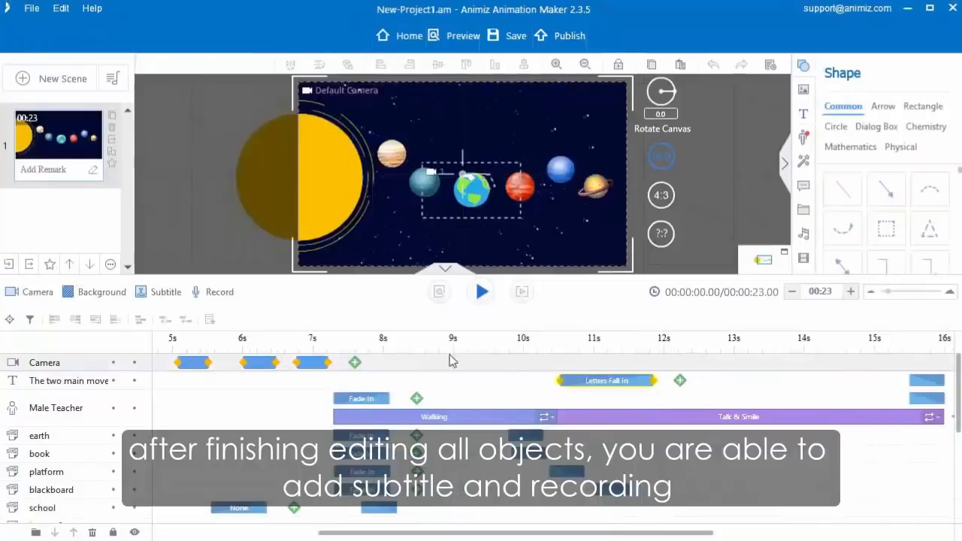
Step: Add a white 58 pt Berlin Sans FB subtitle "Earth Movement", running from about 0.3 s to 1.8 s
drag(411, 538, 161, 530)
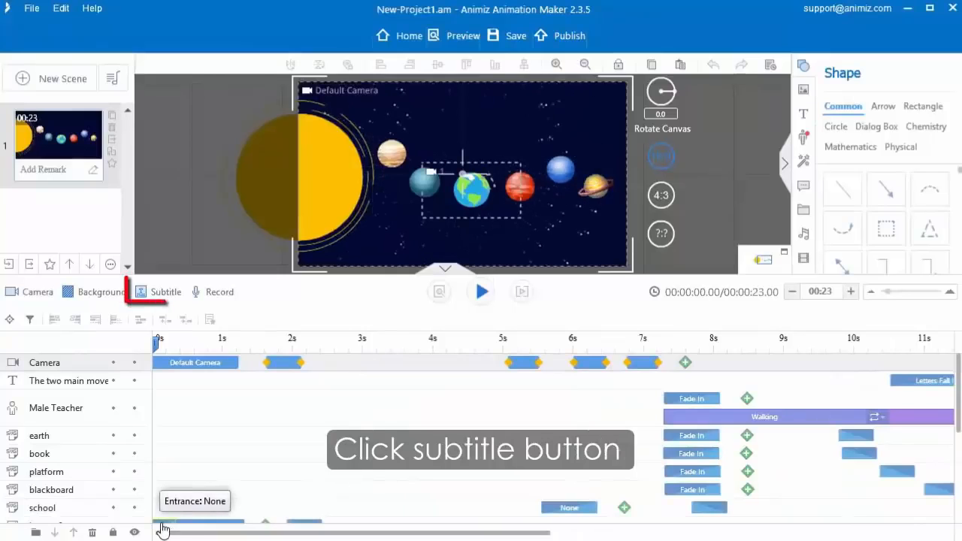
click(161, 293)
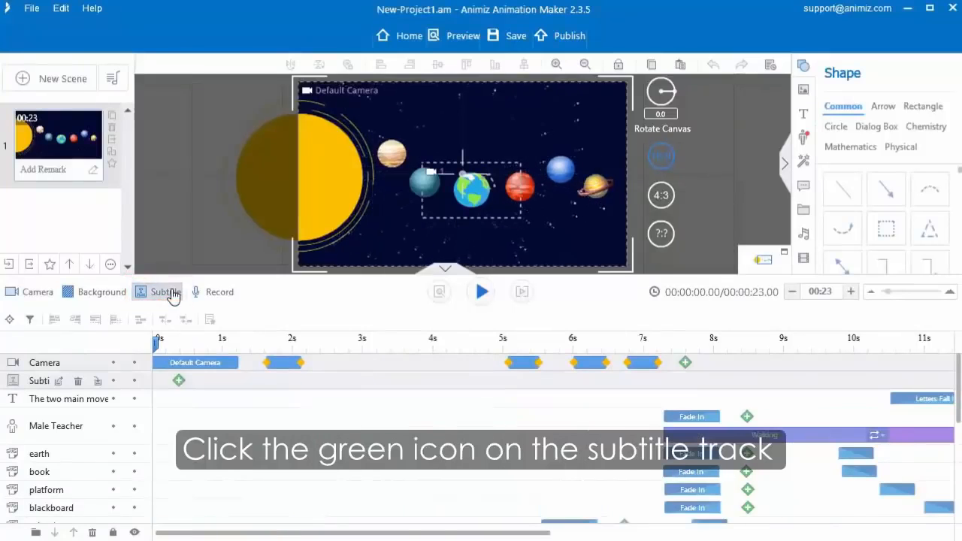
click(180, 383)
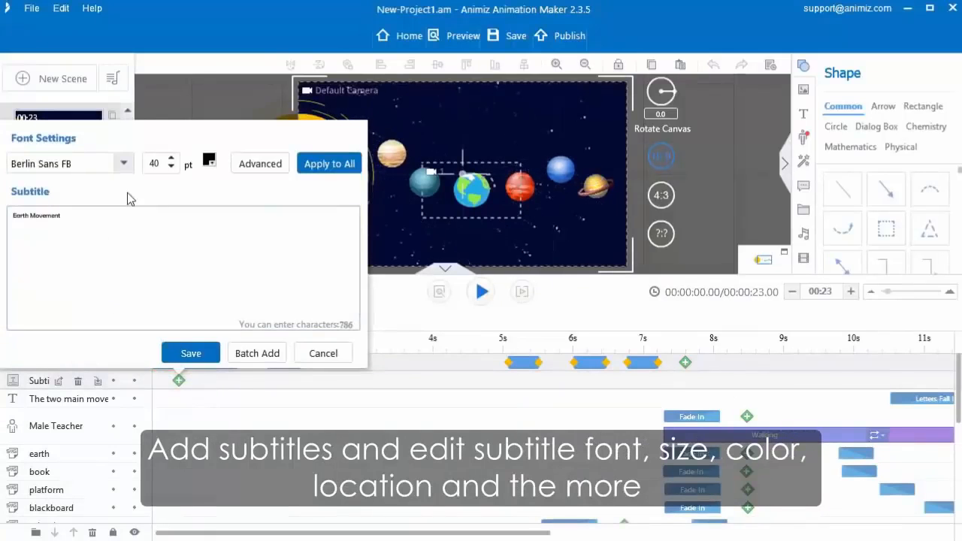
drag(65, 220, 11, 217)
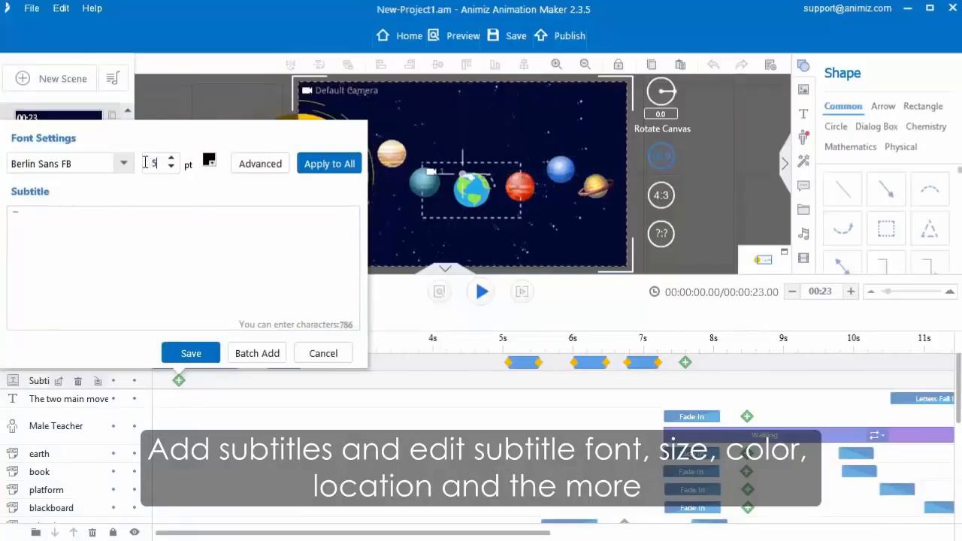
click(208, 164)
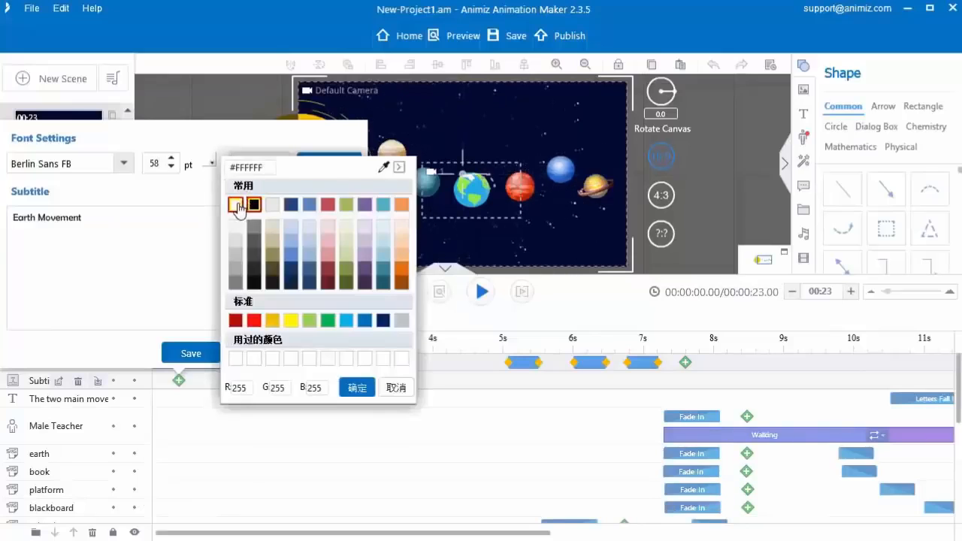
click(236, 200)
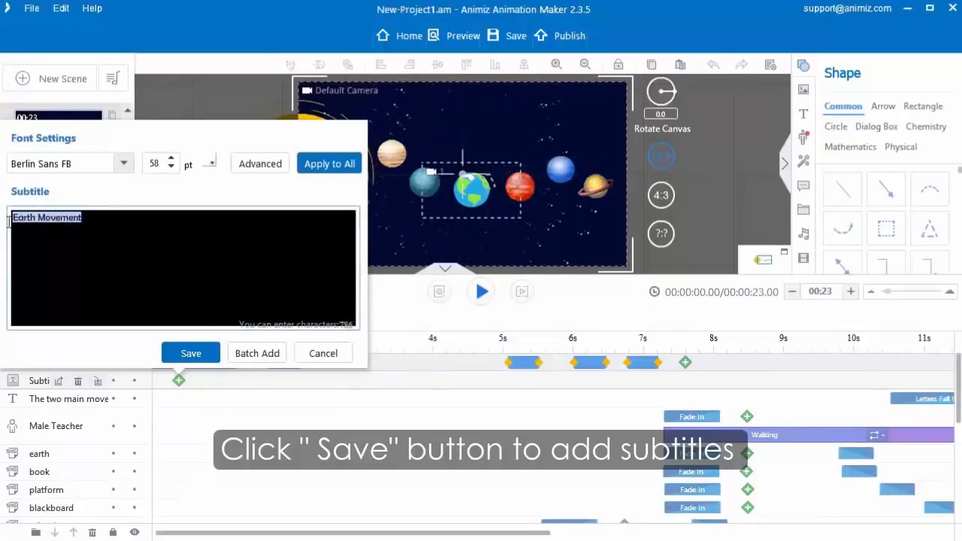
click(199, 356)
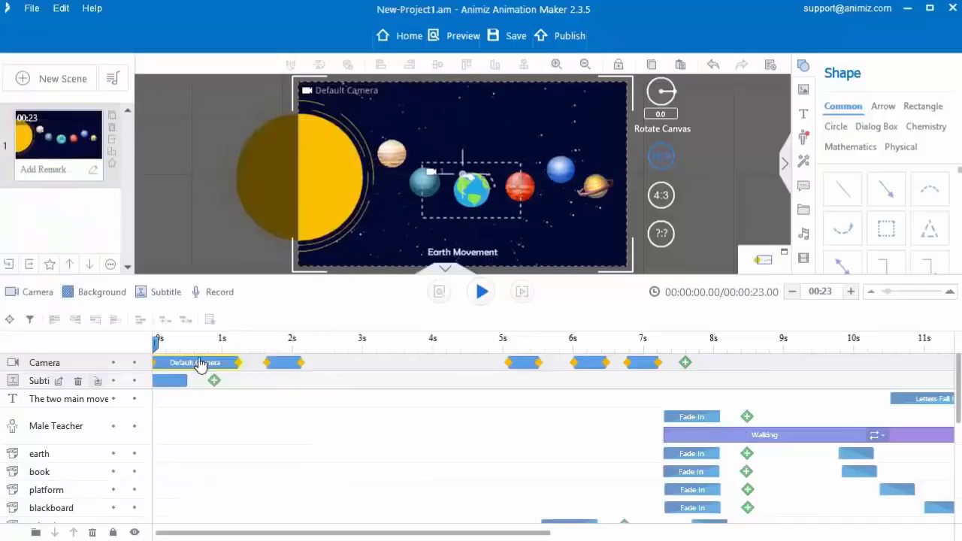
mouse_move(242, 382)
mouse_down()
mouse_move(253, 381)
mouse_move(234, 389)
mouse_up()
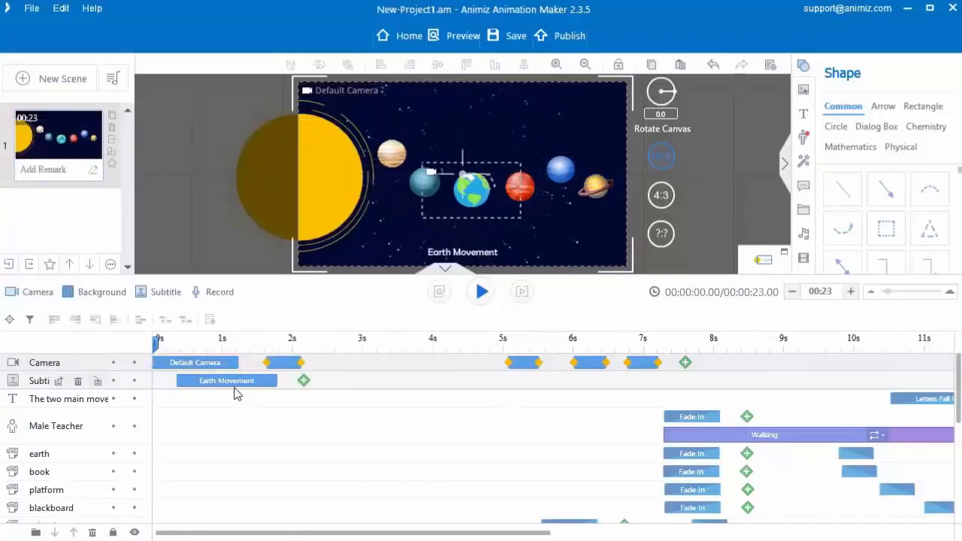
click(234, 404)
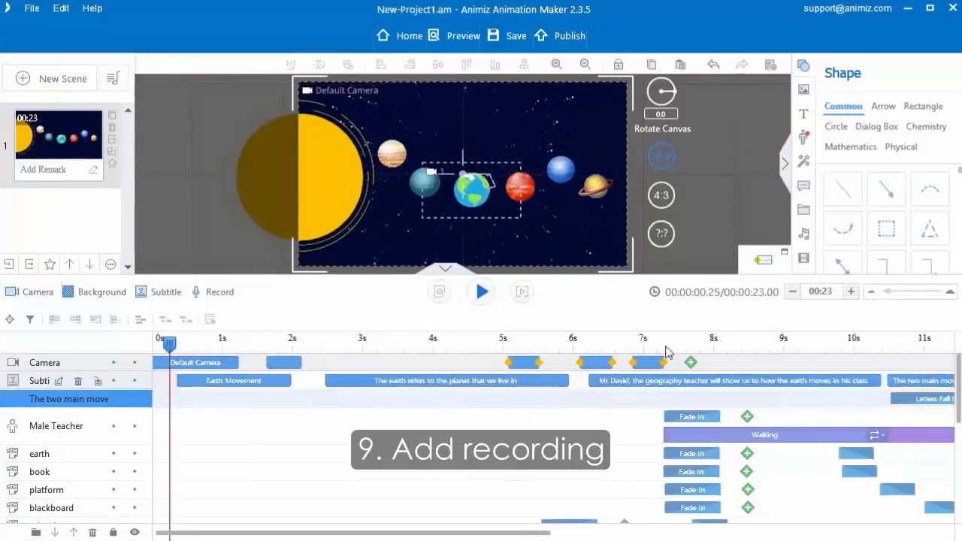
Step: Record voice narration from about 0.25 s to 2.76 s and apply it to the timeline
click(214, 294)
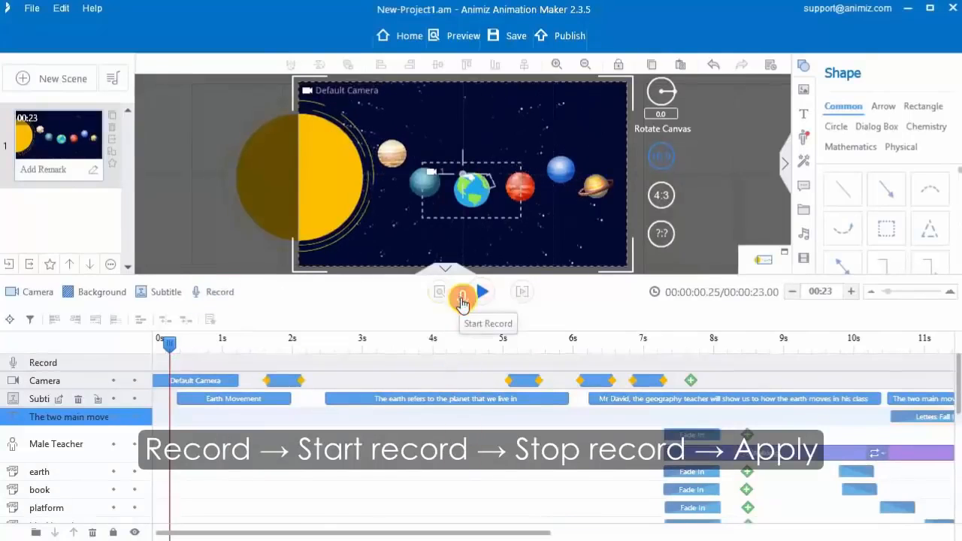
click(462, 300)
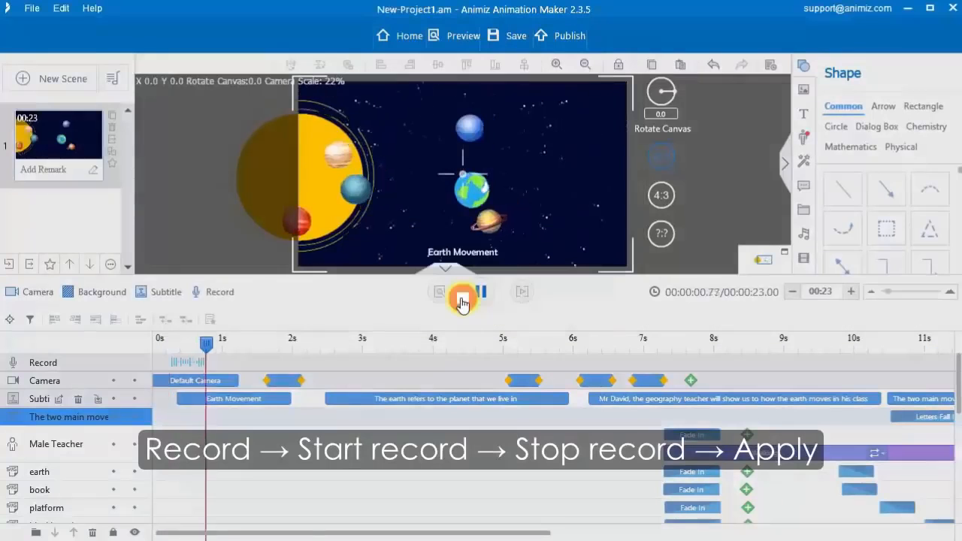
click(462, 300)
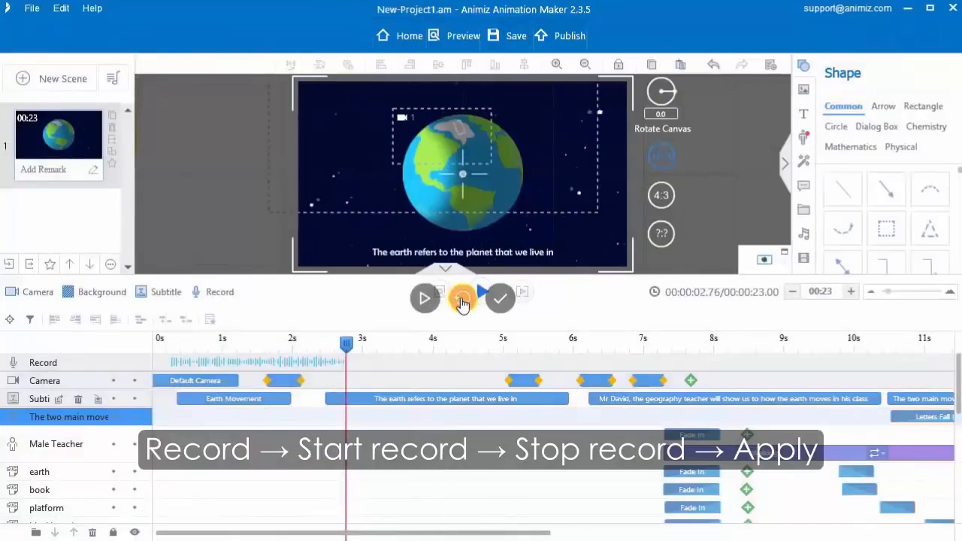
click(502, 301)
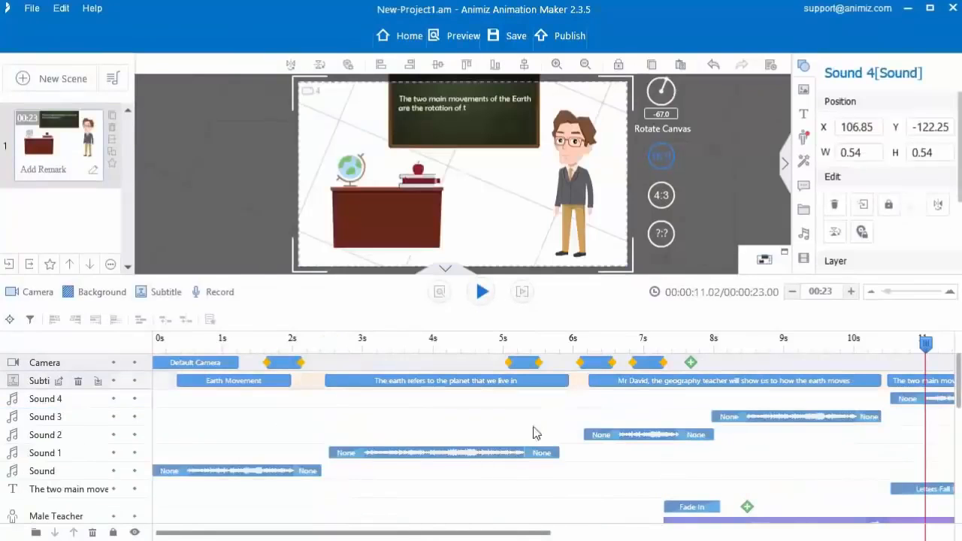
Step: Look through the timeline tracks and play back scene two of the earth-movement project
scroll(729, 465, down, 10)
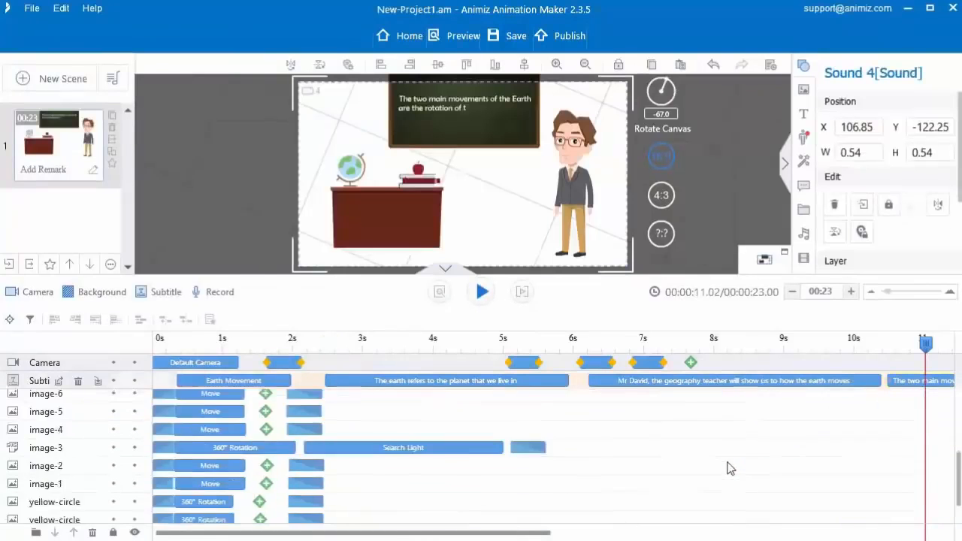
scroll(729, 467, up, 10)
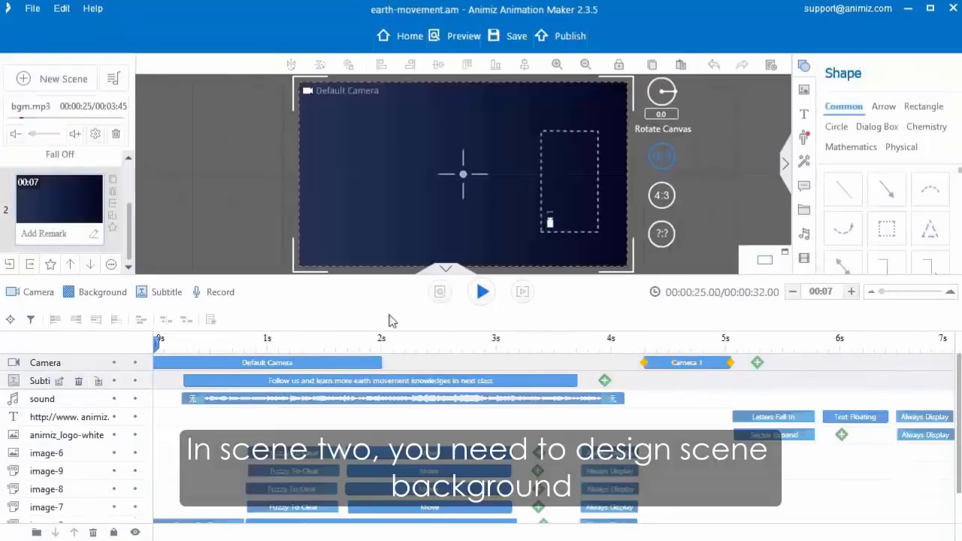
click(478, 293)
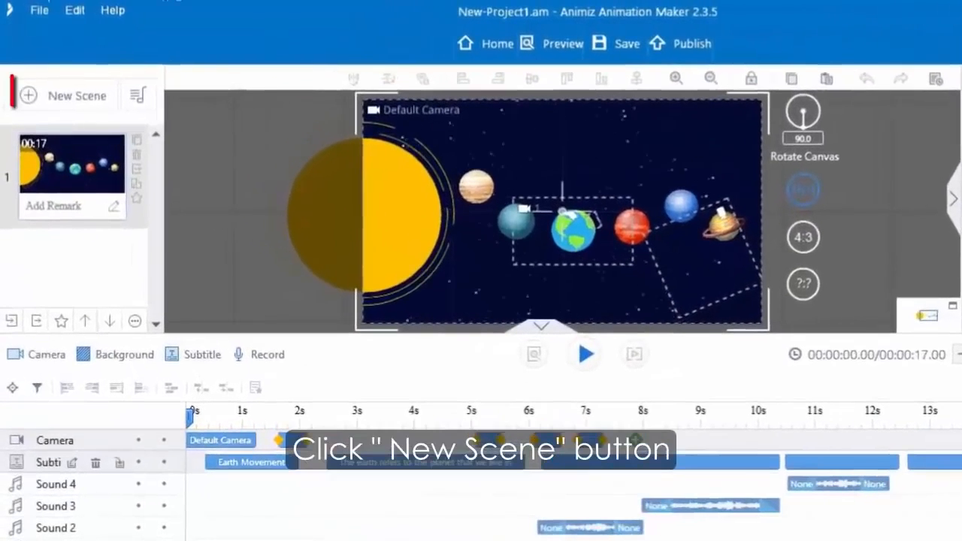
Step: Add a blank second scene to the project
click(30, 95)
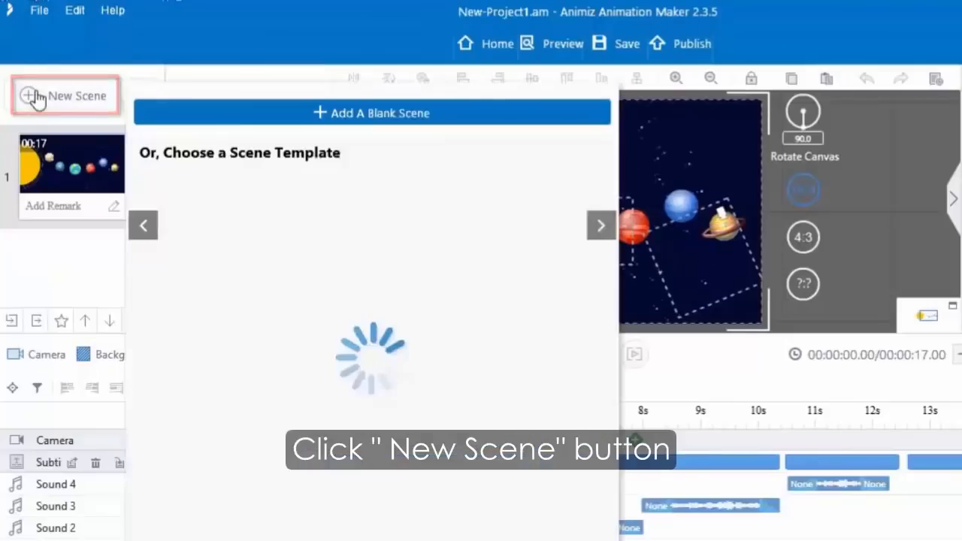
click(365, 118)
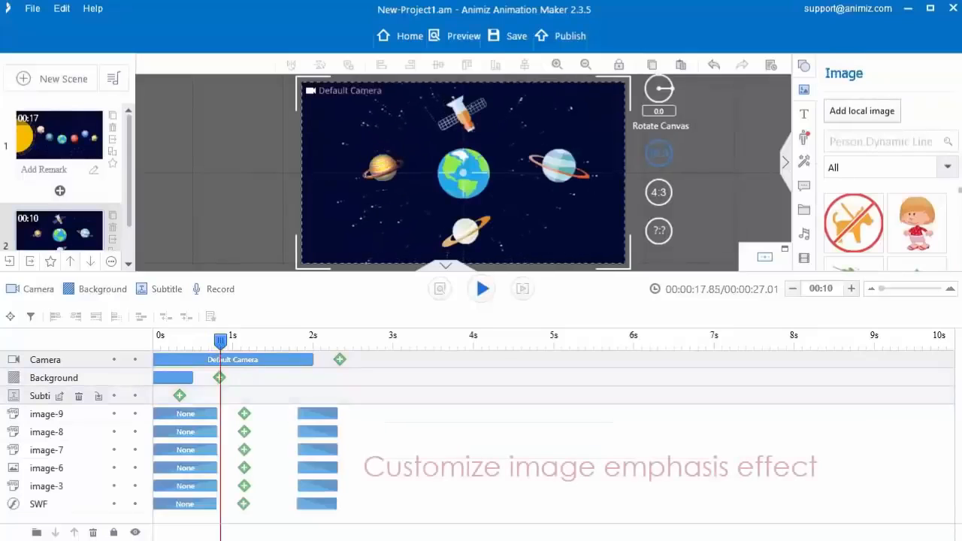
Step: Add the Aperture emphasis effect to image-3 and move its exit bar to start at about 4.2 s
click(243, 487)
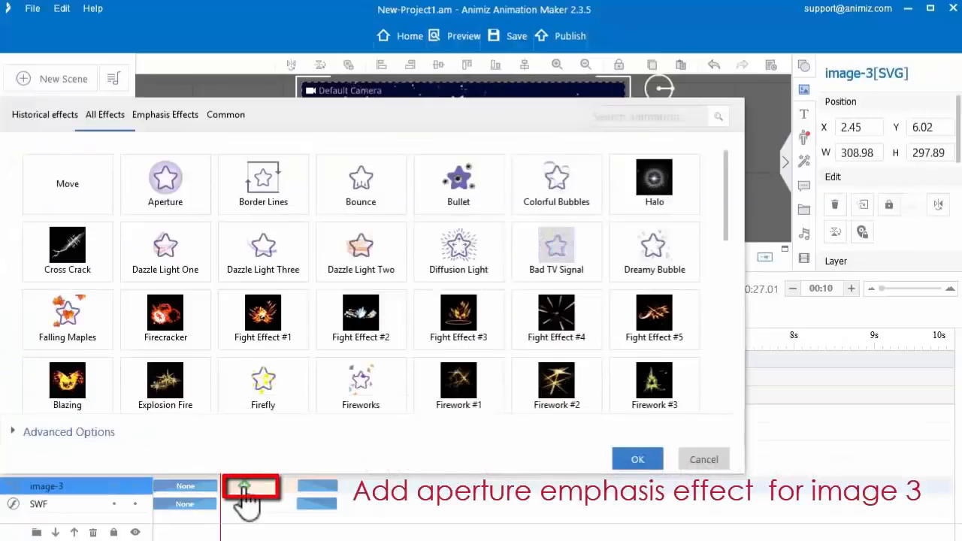
click(185, 220)
click(637, 462)
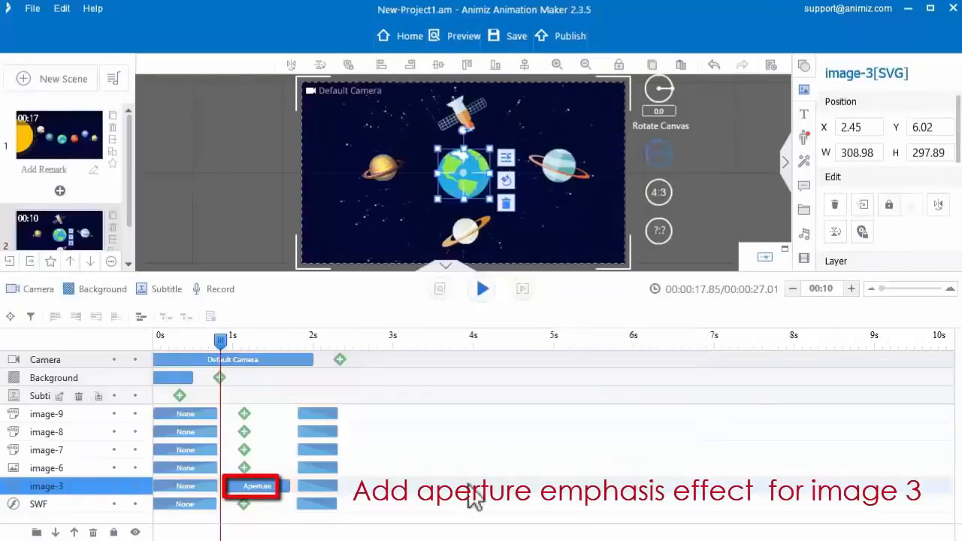
drag(322, 493, 518, 510)
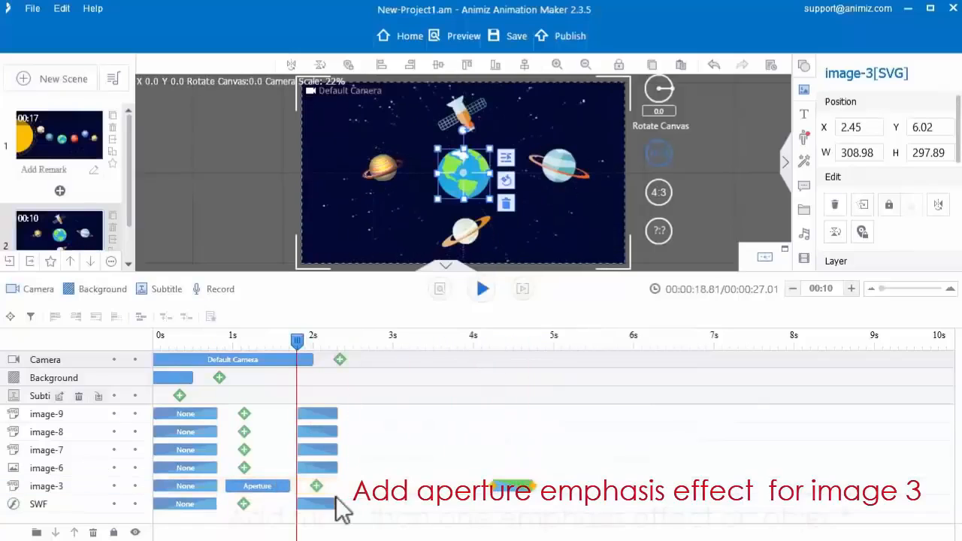
Step: Add a second Aperture emphasis effect to image-3 directly after the first one
click(316, 486)
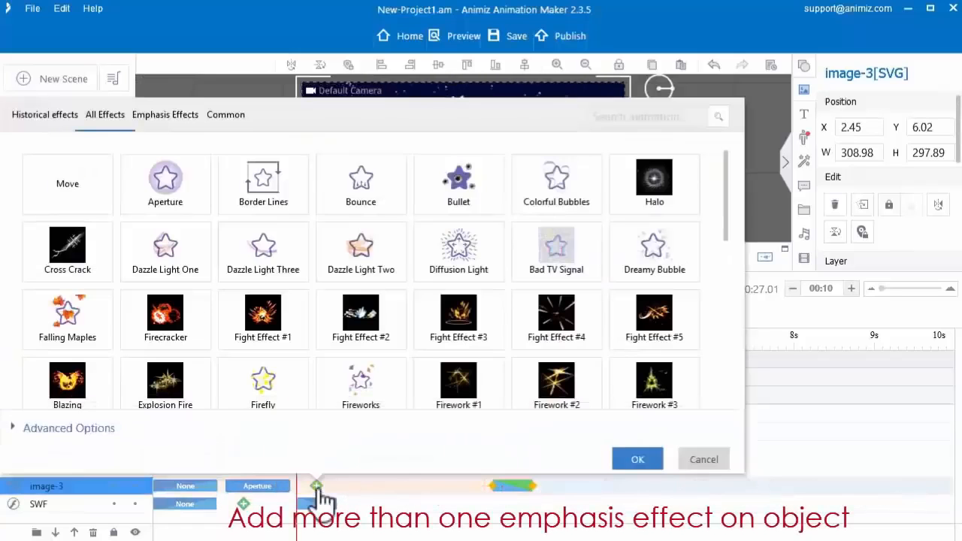
click(172, 193)
click(637, 460)
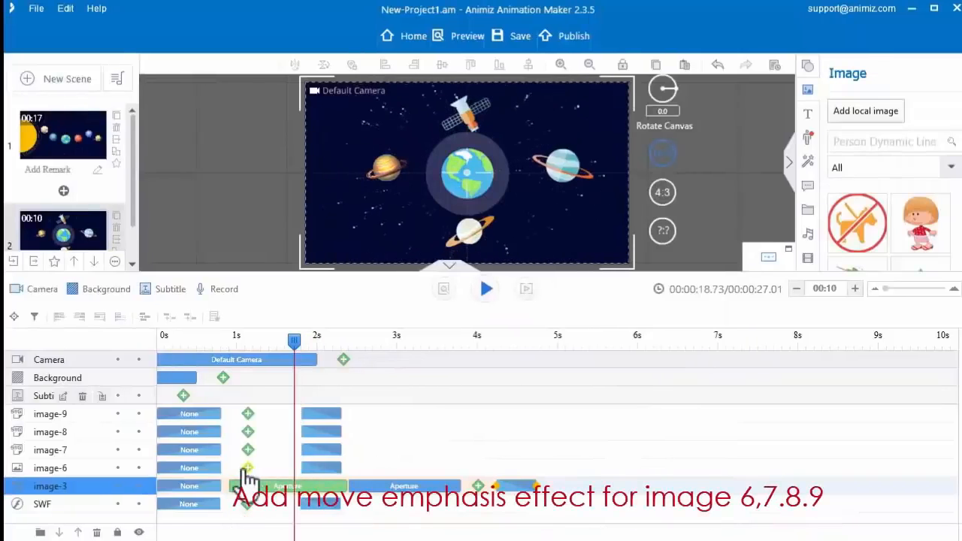
Step: Add the Move emphasis effect to image-6 and set its end position directly below the Earth
click(248, 469)
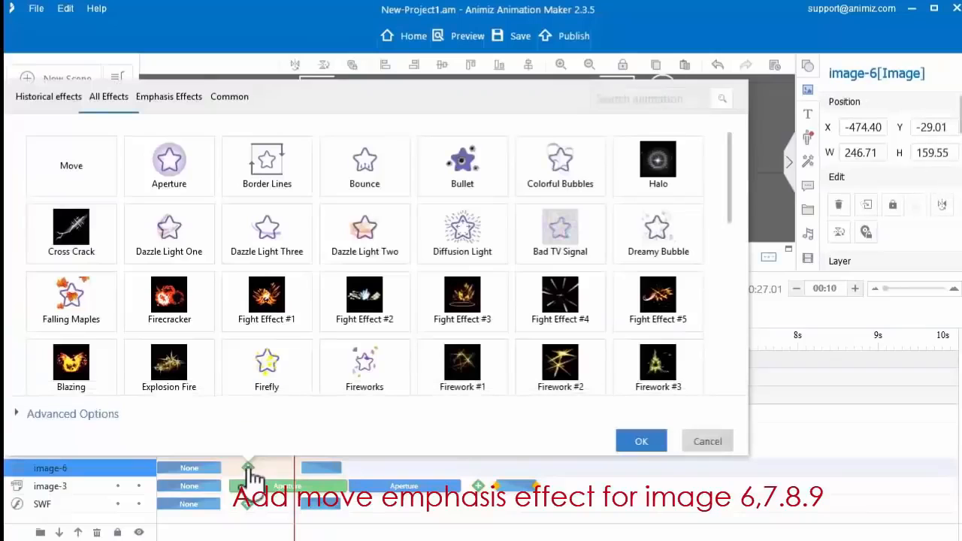
click(101, 180)
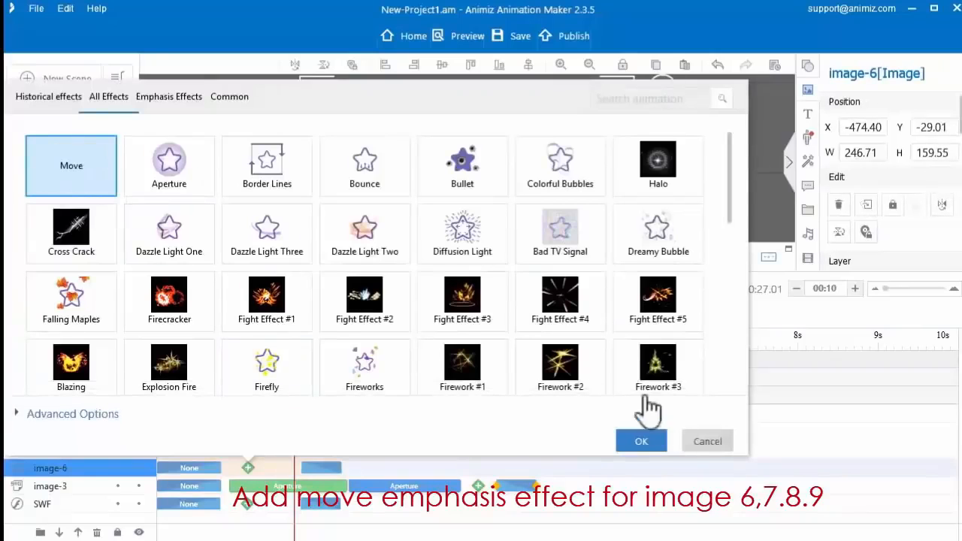
click(646, 444)
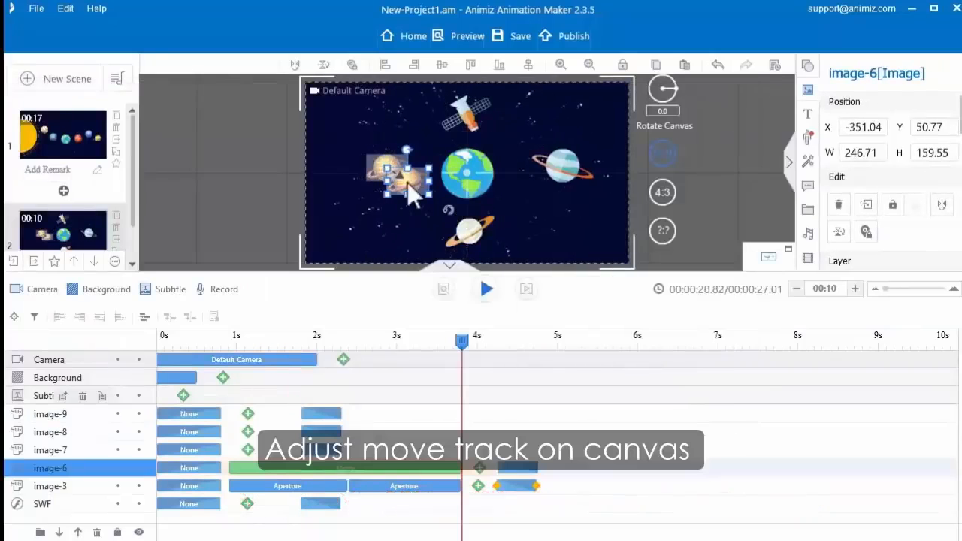
drag(408, 183, 467, 234)
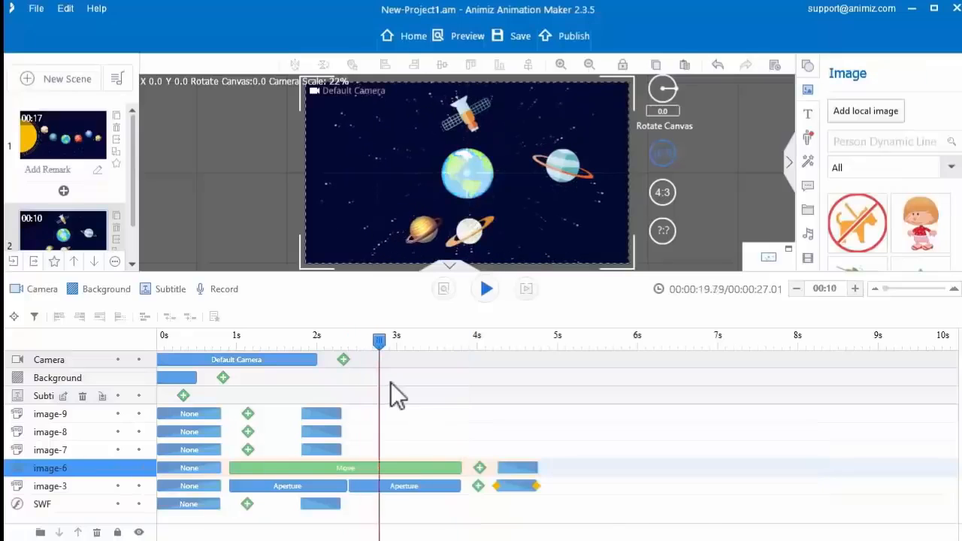
drag(390, 382, 466, 379)
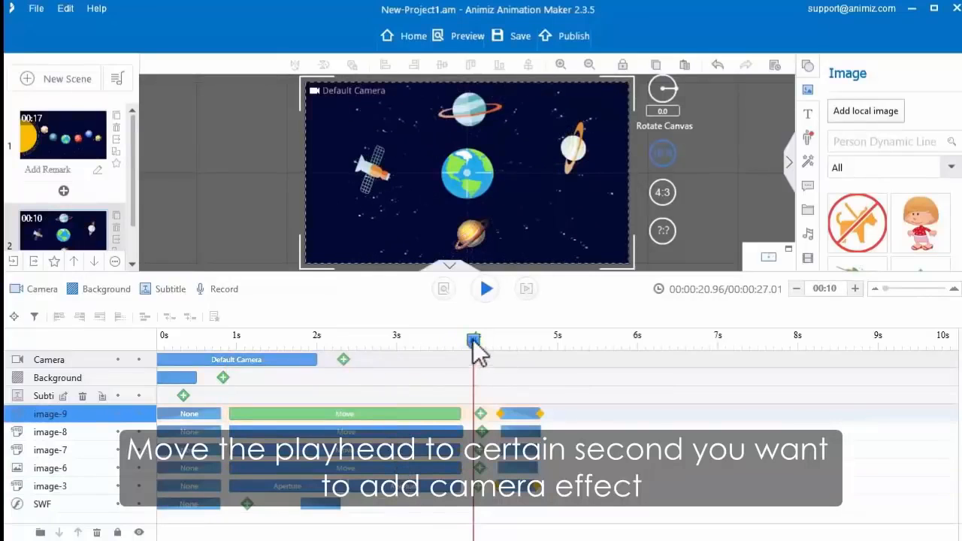
Step: Add Camera 1 from about 4.8 s to 5.5 s, with its frame shrunk, turned about 90° and placed to the lower right of the Earth
drag(474, 343, 542, 343)
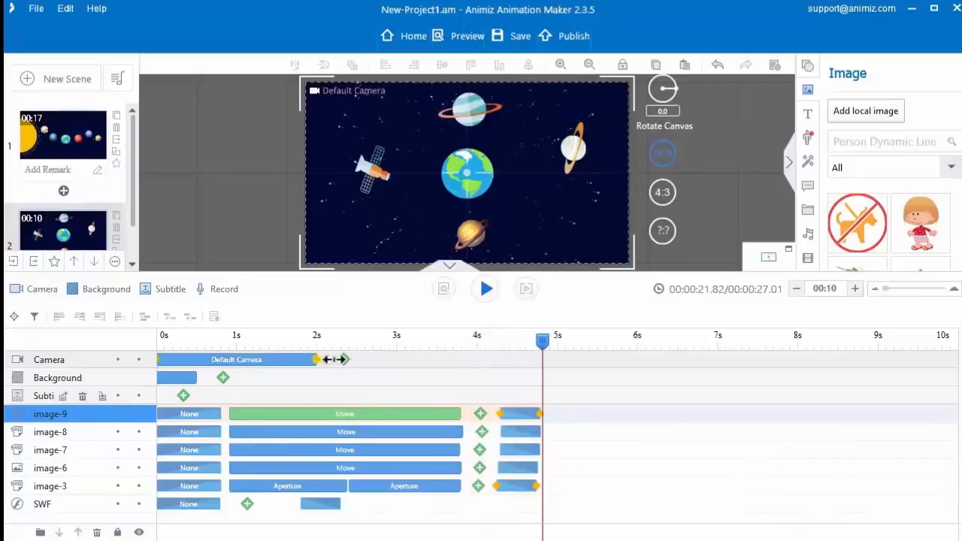
drag(348, 368, 604, 363)
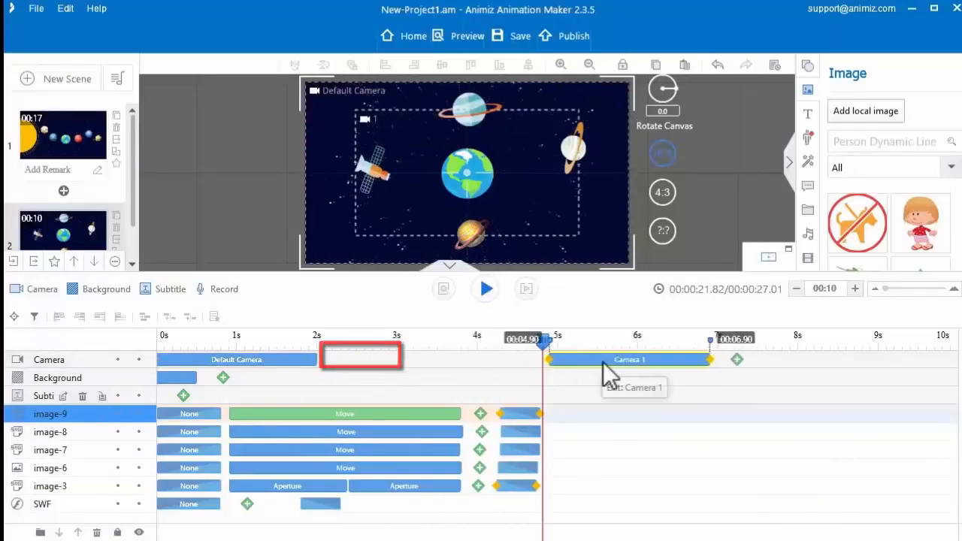
click(594, 363)
drag(700, 360, 594, 369)
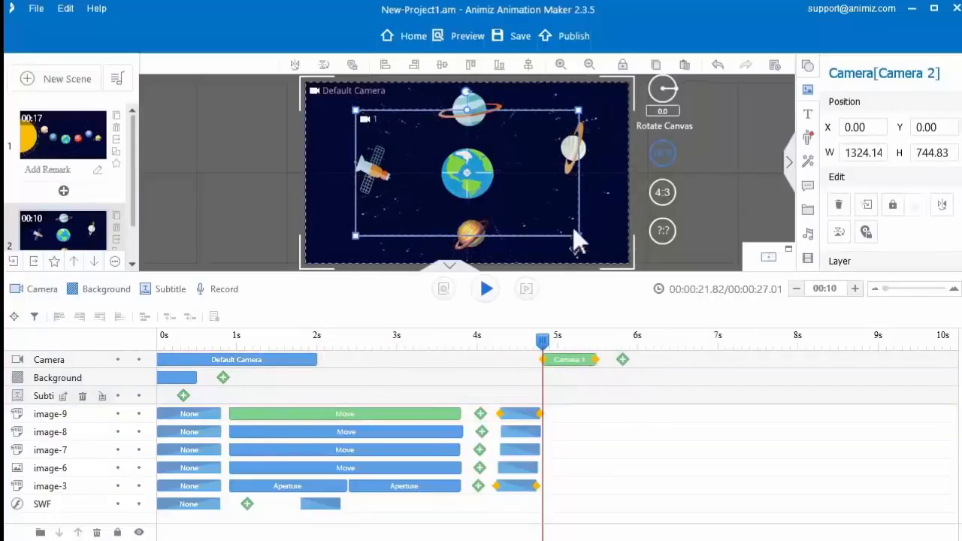
drag(578, 235, 501, 168)
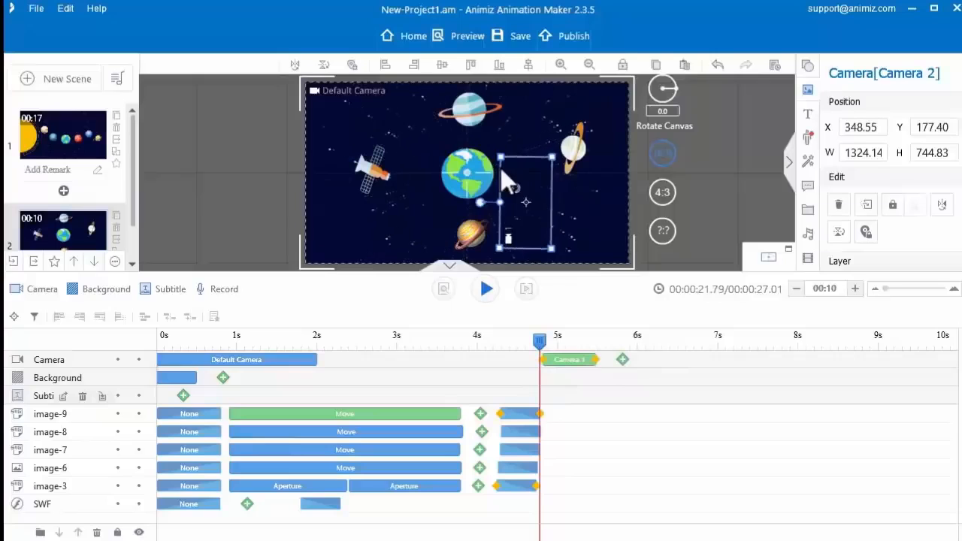
Step: Move the playhead to about 5.7 s in scene two, just past the Camera 1 effect
drag(541, 342, 613, 350)
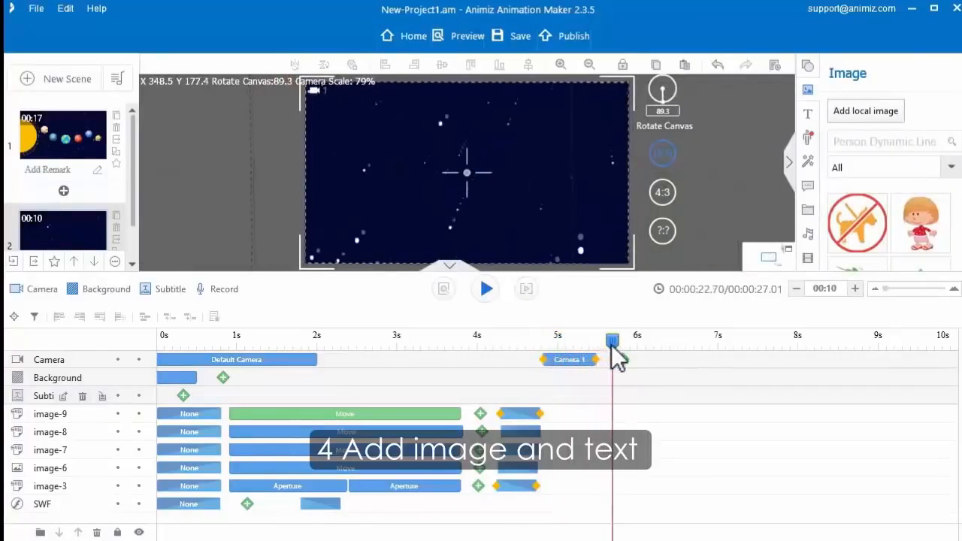
click(612, 352)
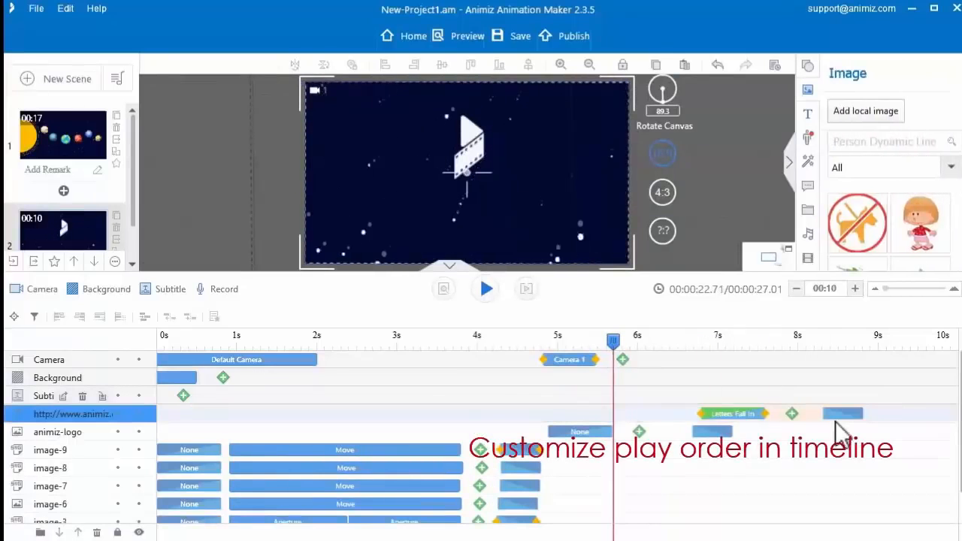
Step: Move the exit effects of the website text and logo to about 8.9 s, and add the Letters Spiral emphasis effect to the text
drag(836, 421, 928, 434)
drag(814, 414, 767, 419)
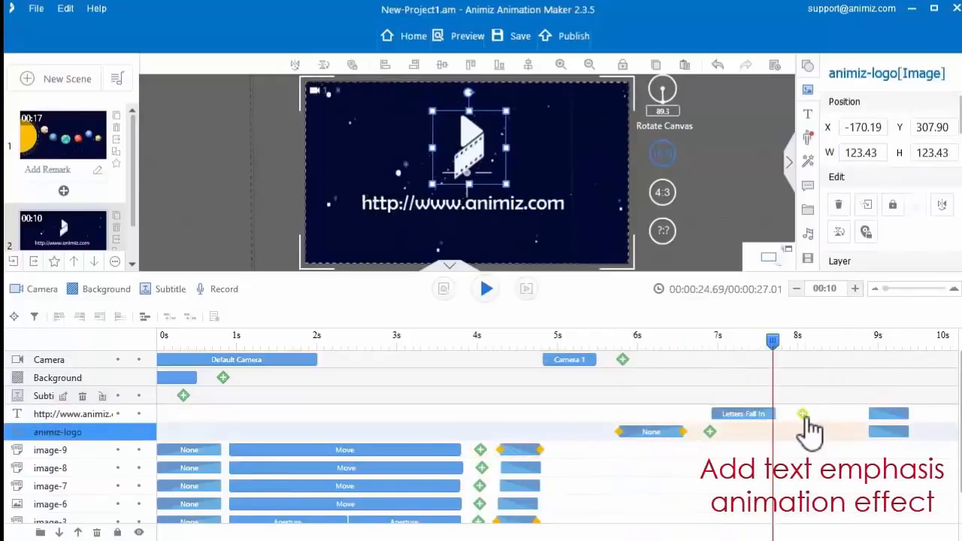
click(803, 414)
scroll(708, 409, down, 10)
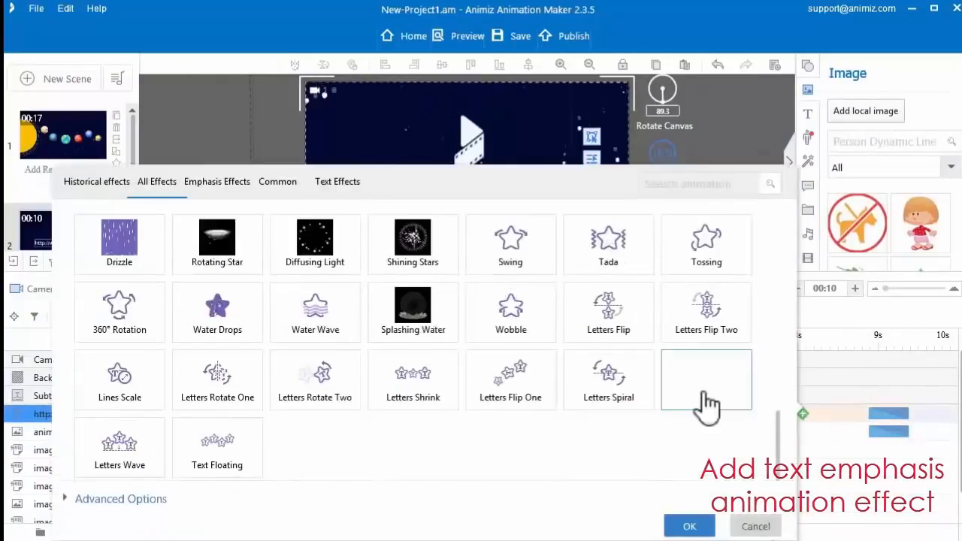
click(642, 397)
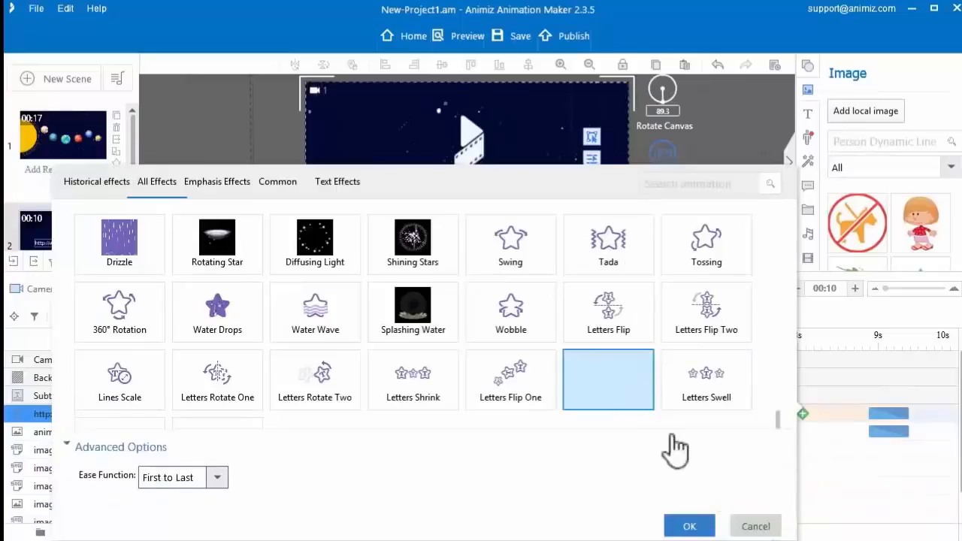
click(695, 525)
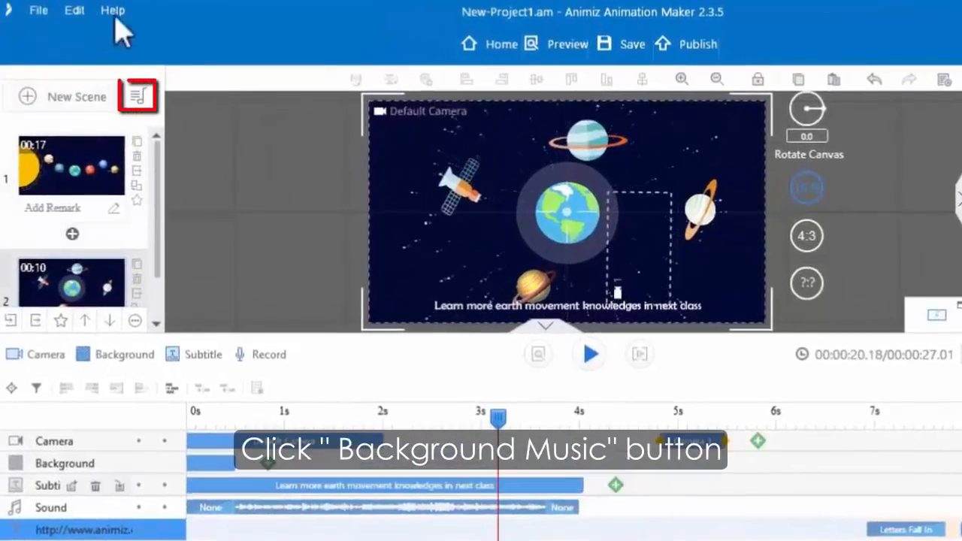
Step: Add bgm.mp3 from the material-file folder as the project's background music and lower its volume to about half
click(140, 97)
click(199, 162)
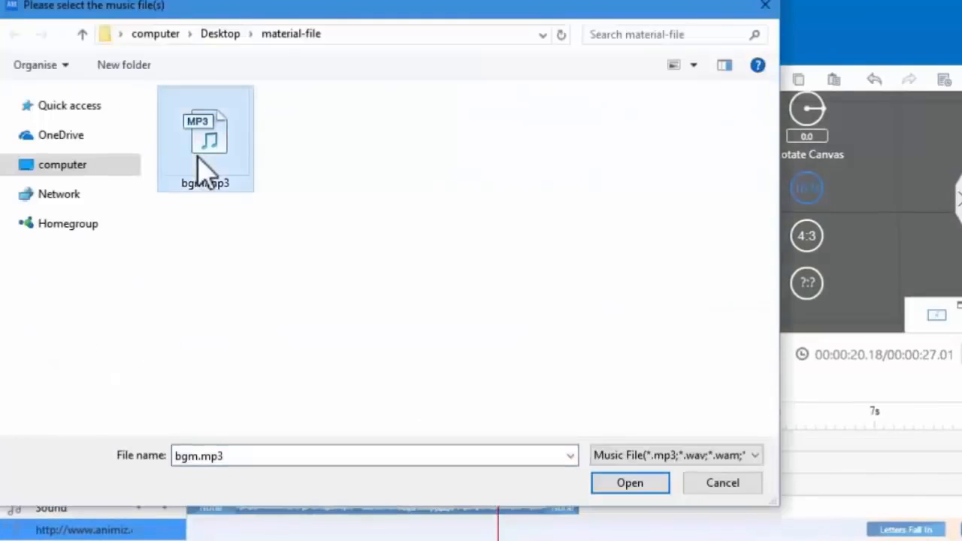
click(651, 487)
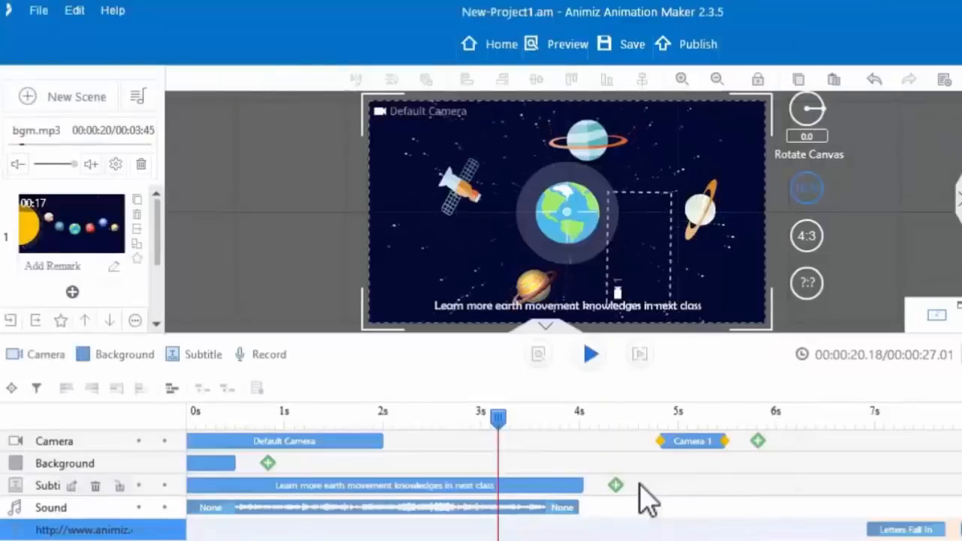
mouse_move(77, 166)
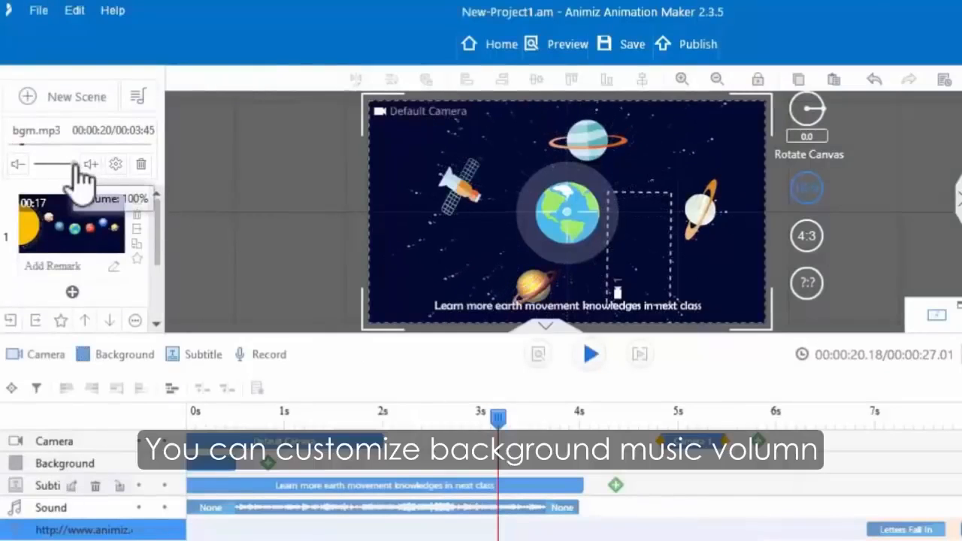
drag(77, 167, 54, 169)
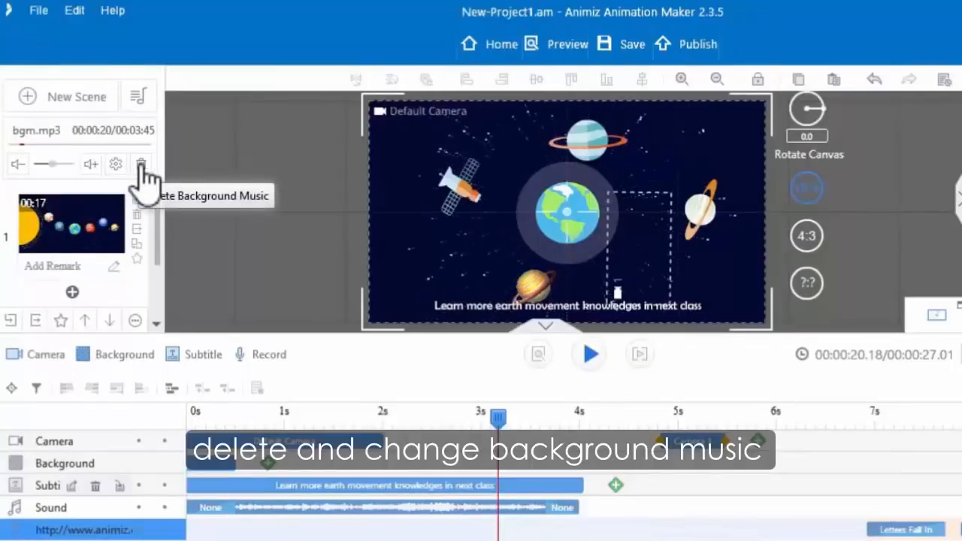
Step: Add the Fall Off transition between scenes one and two, with a 2 s duration and Down position
click(75, 291)
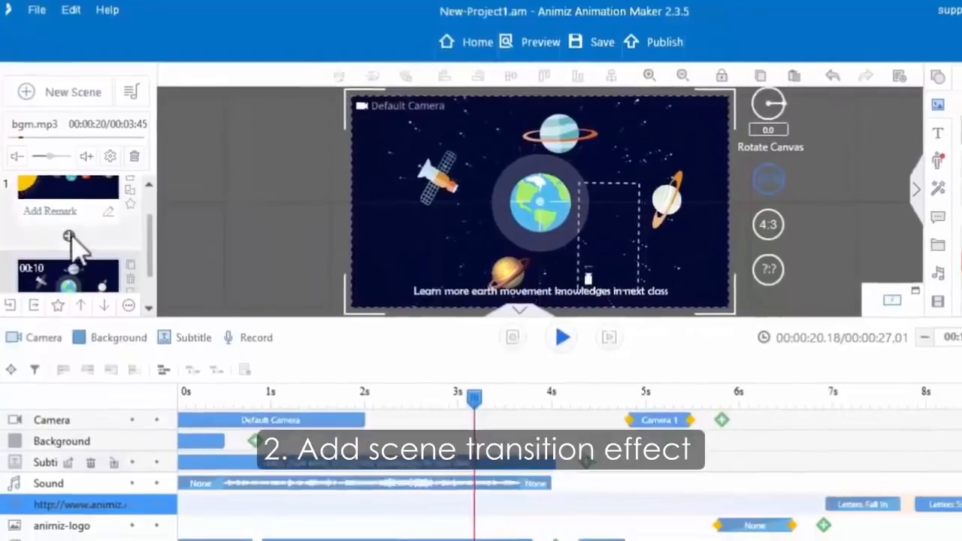
click(66, 227)
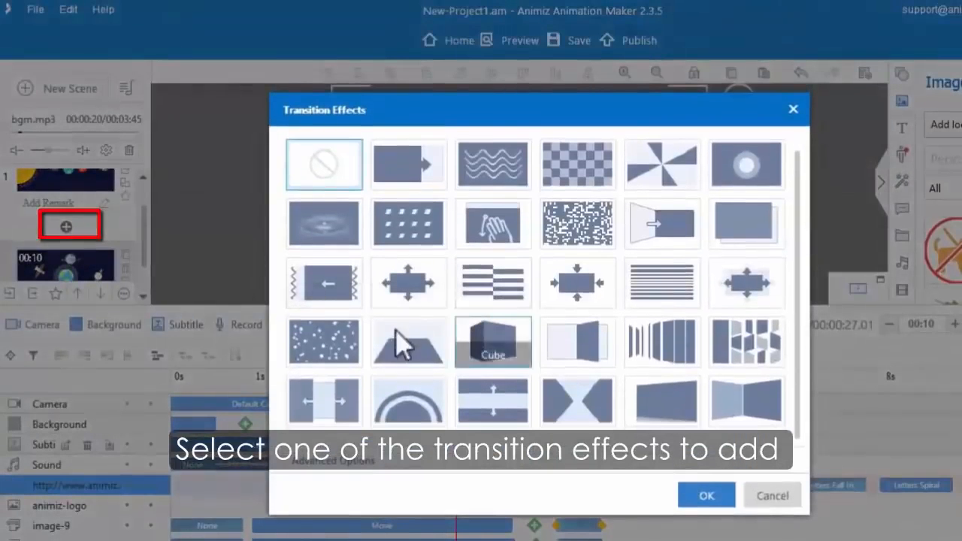
click(410, 349)
scroll(421, 356, down, 1)
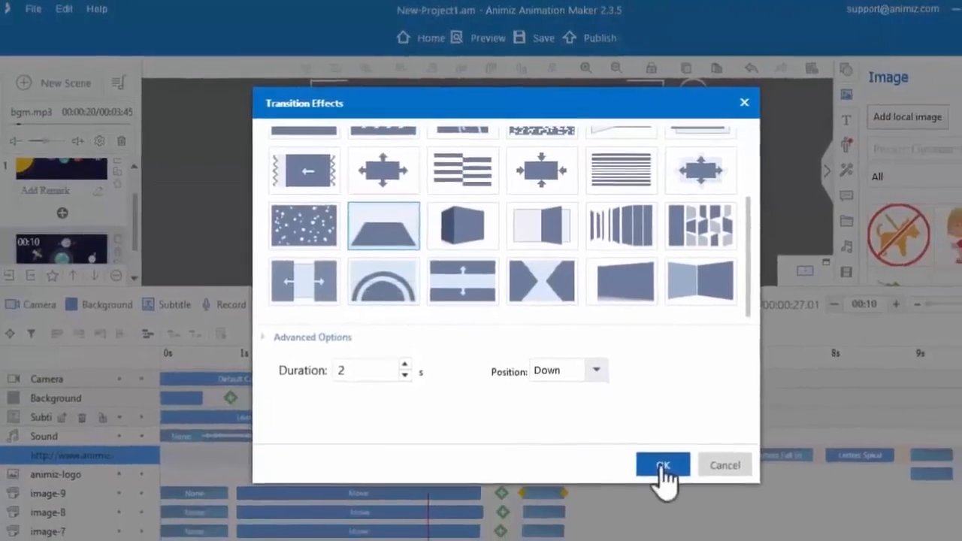
click(702, 495)
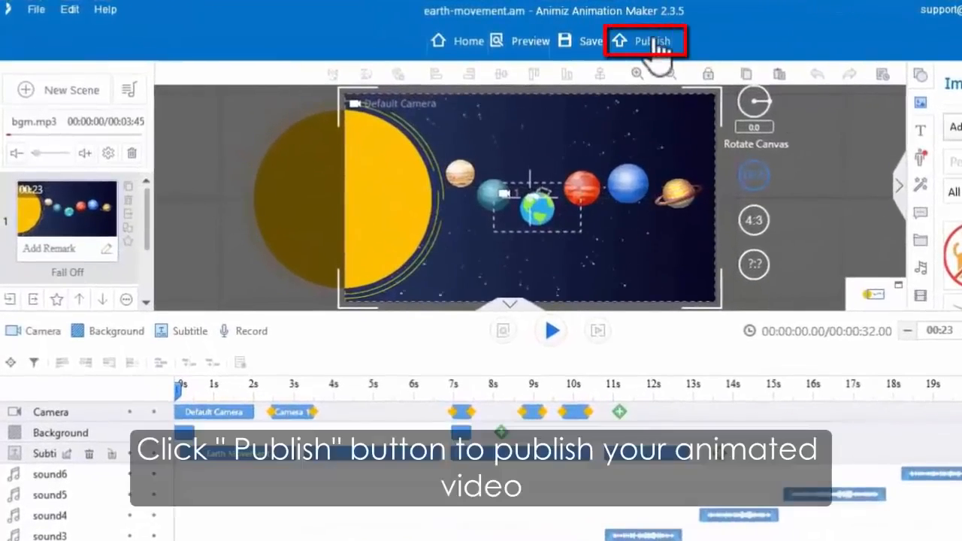
Step: Publish the project to the cloud with the Education category, Public turned off and the video size set to 576P
click(610, 39)
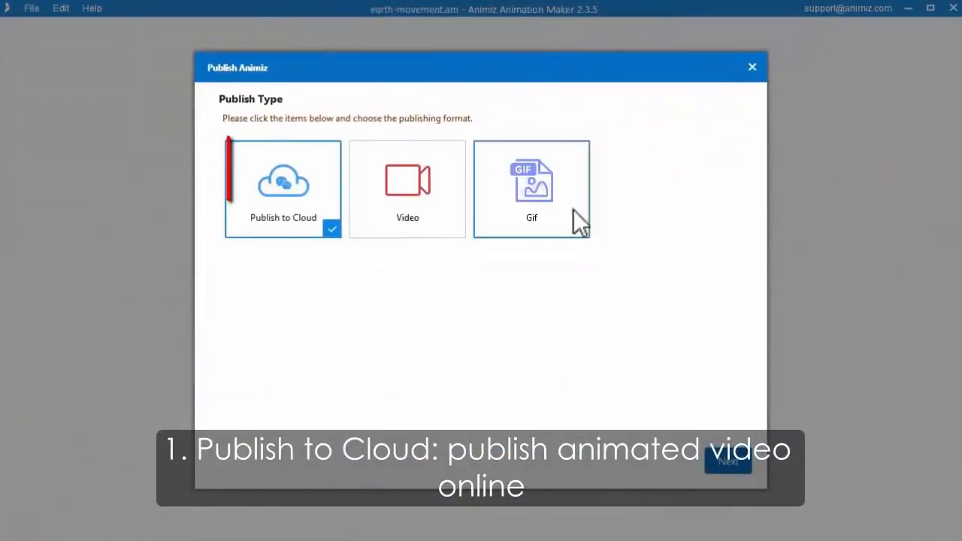
click(726, 464)
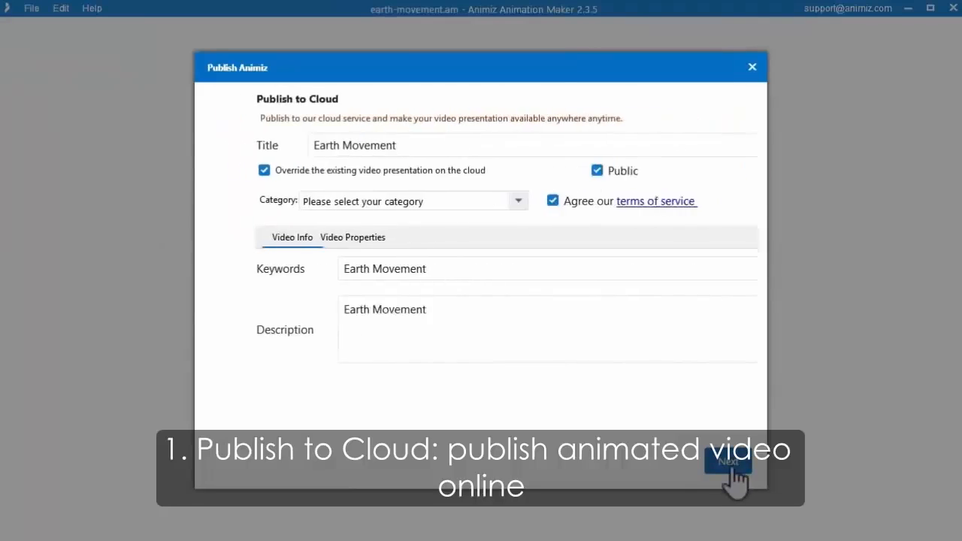
click(478, 198)
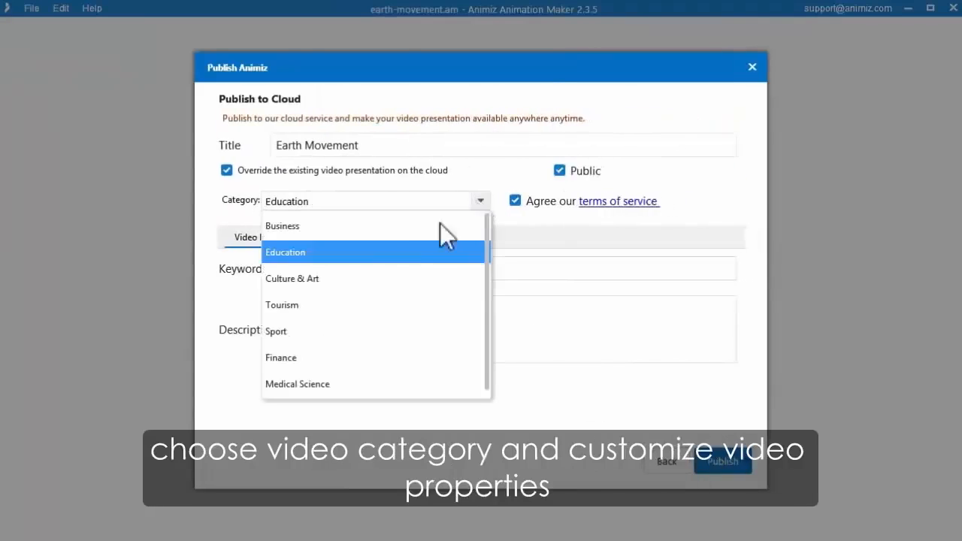
click(354, 252)
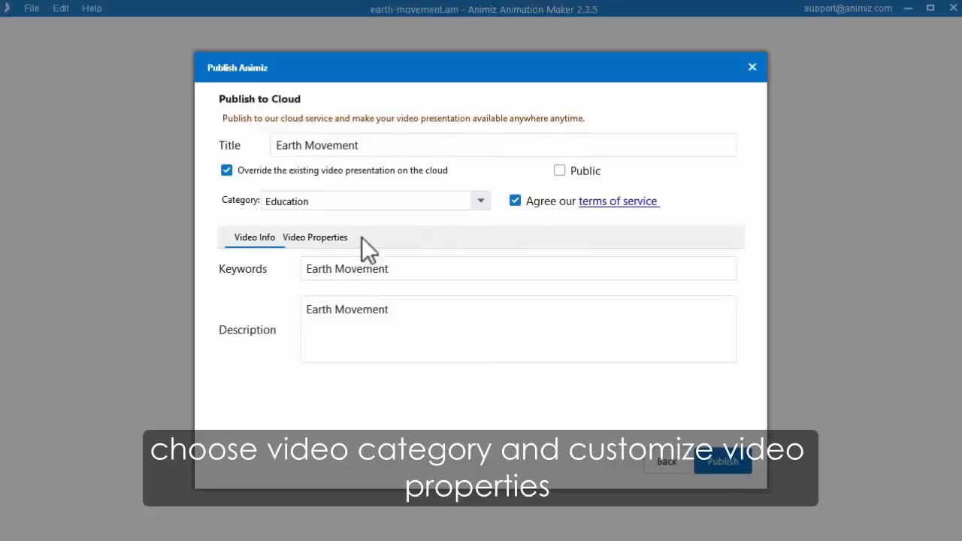
click(313, 239)
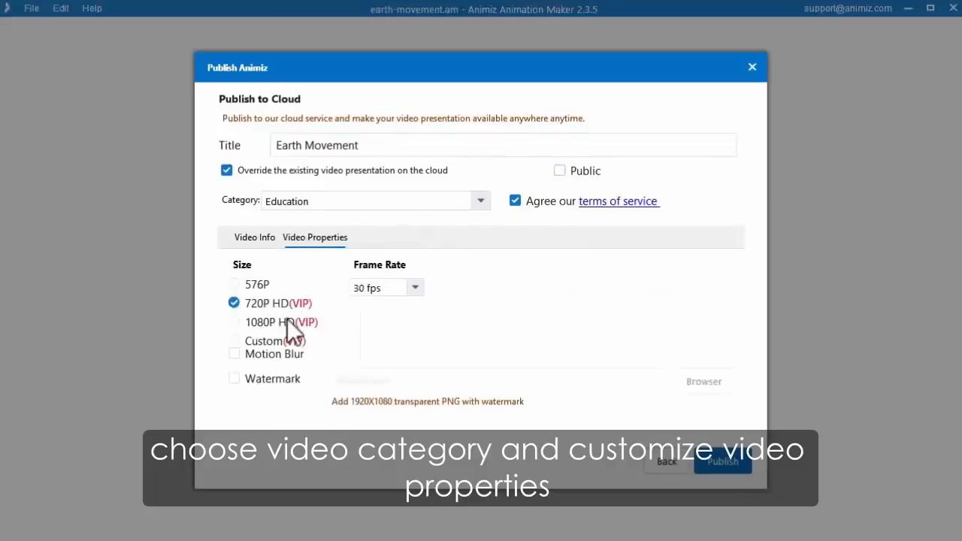
click(256, 287)
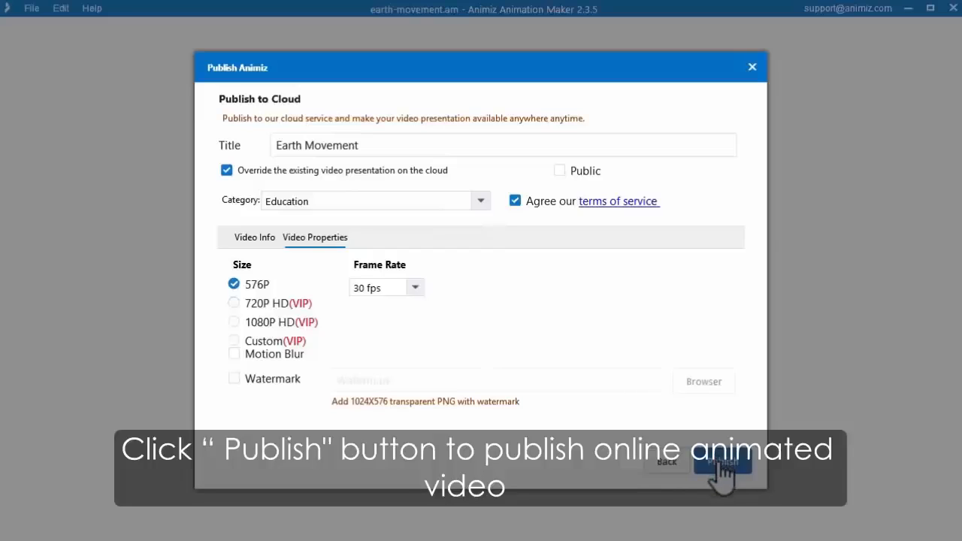
click(718, 462)
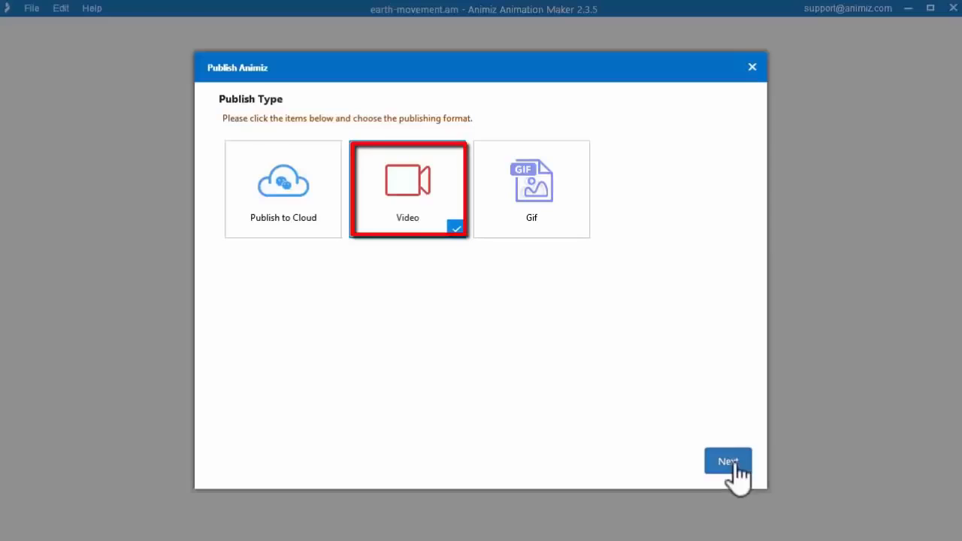
Step: Publish the project as the video file F:\earth-movement.mp4 at 576P and 30 fps
click(727, 461)
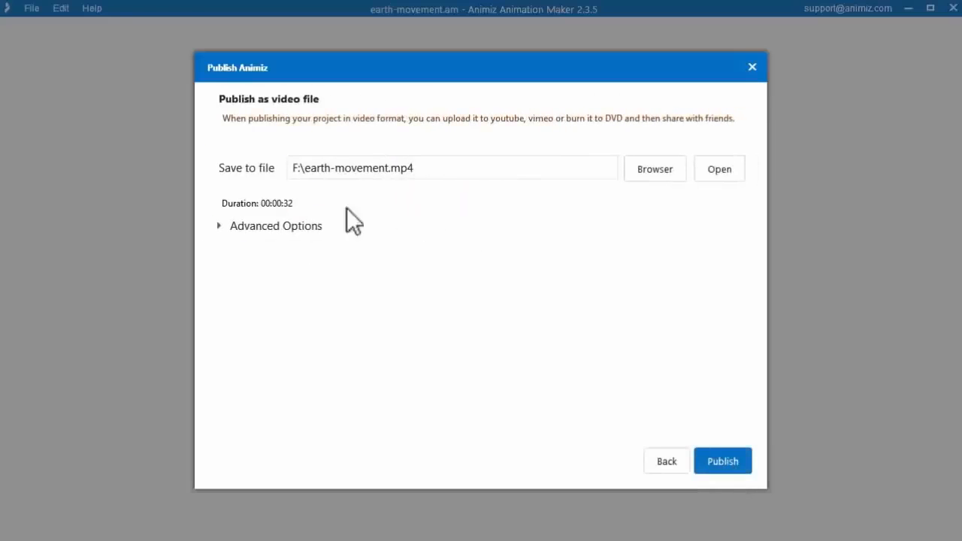
click(257, 227)
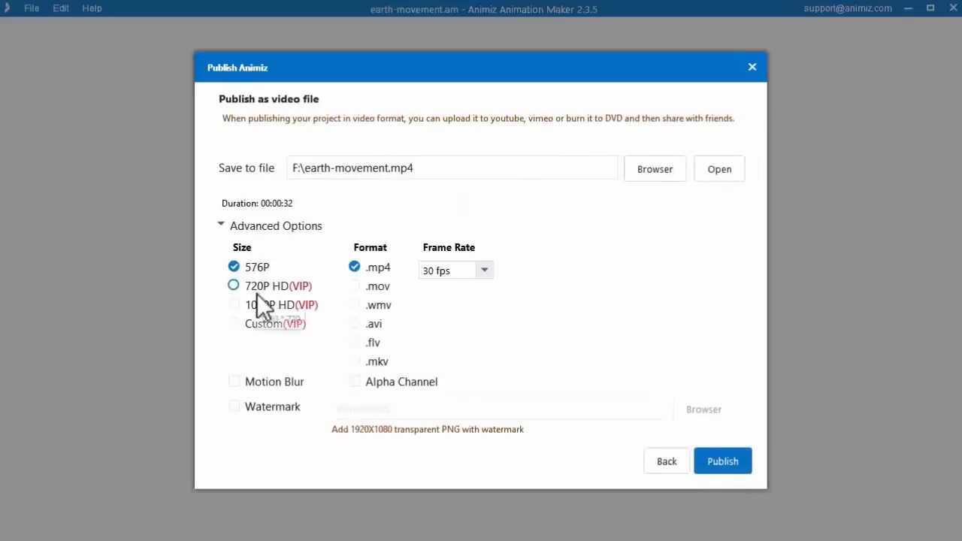
click(723, 462)
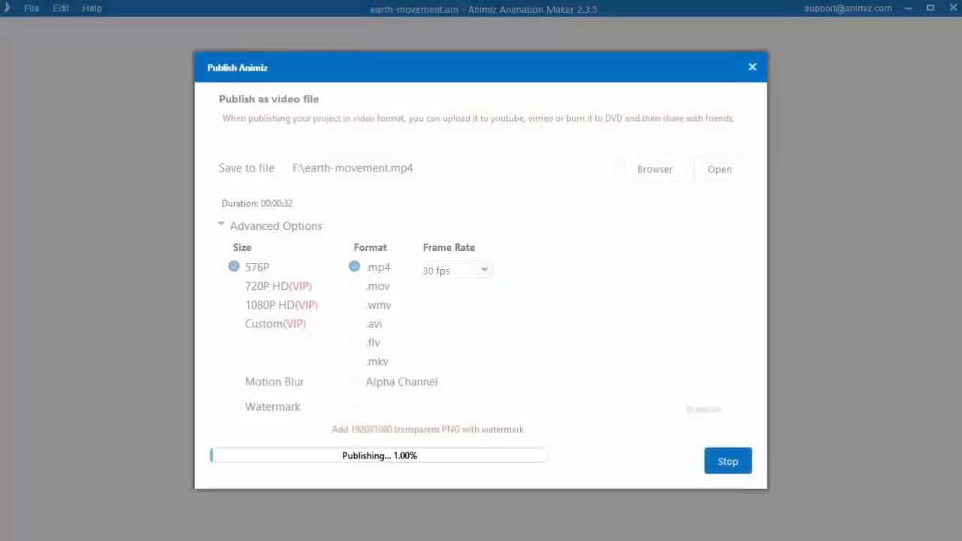